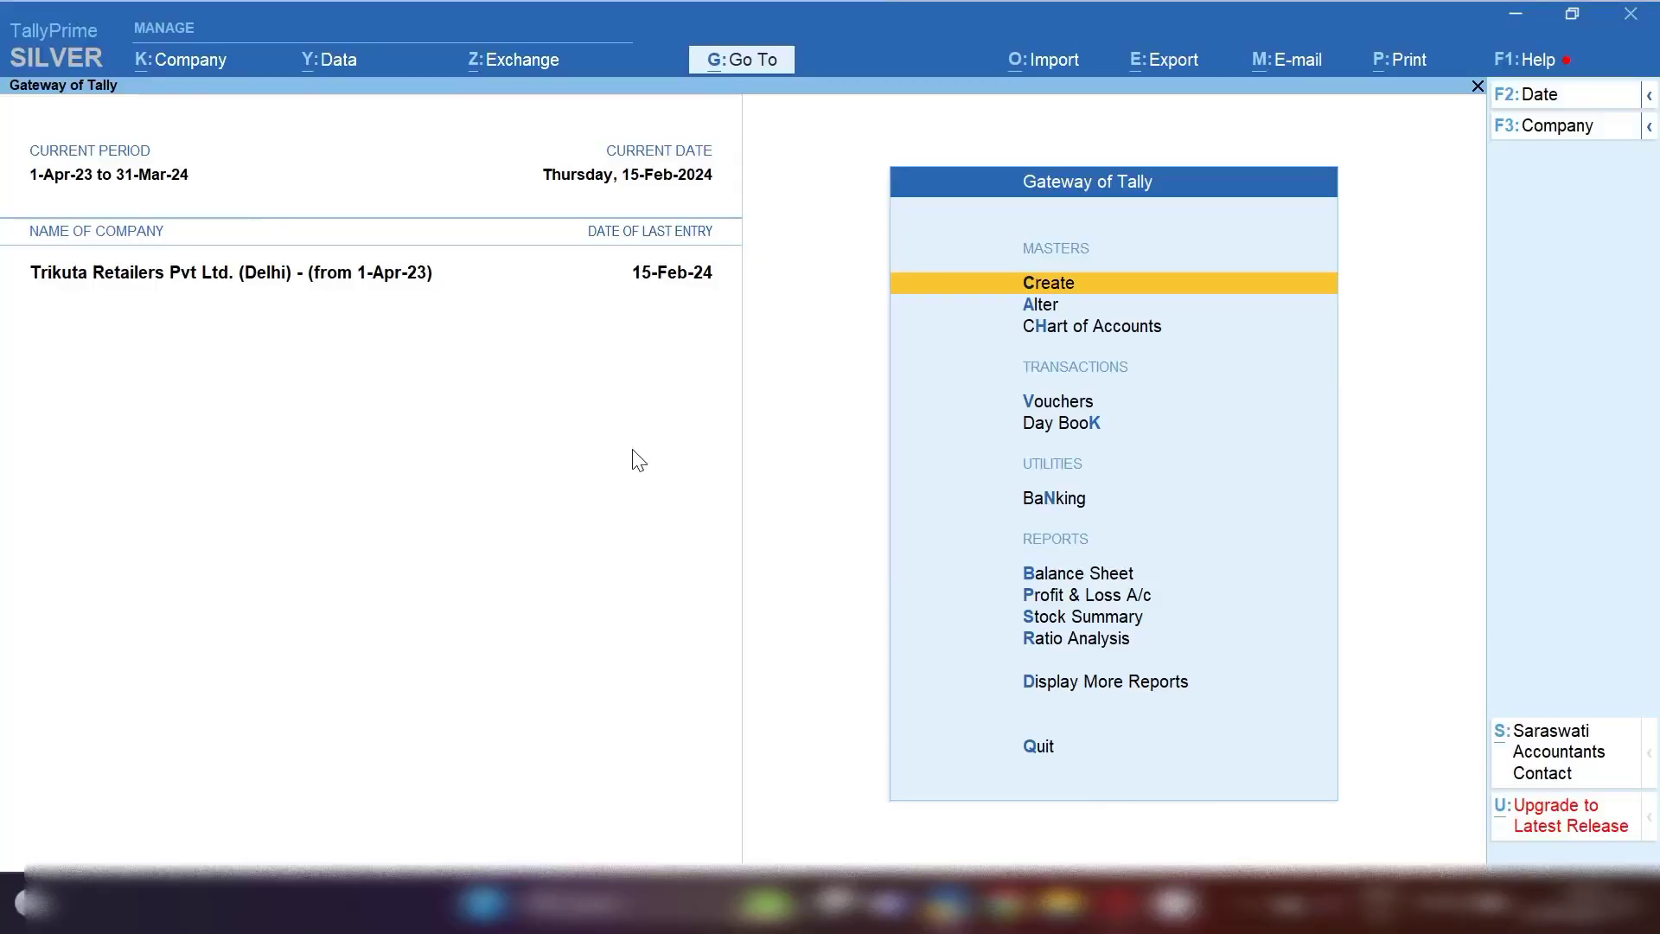
Start a new Purchase voucher in Accounting Invoice mode
key(v)
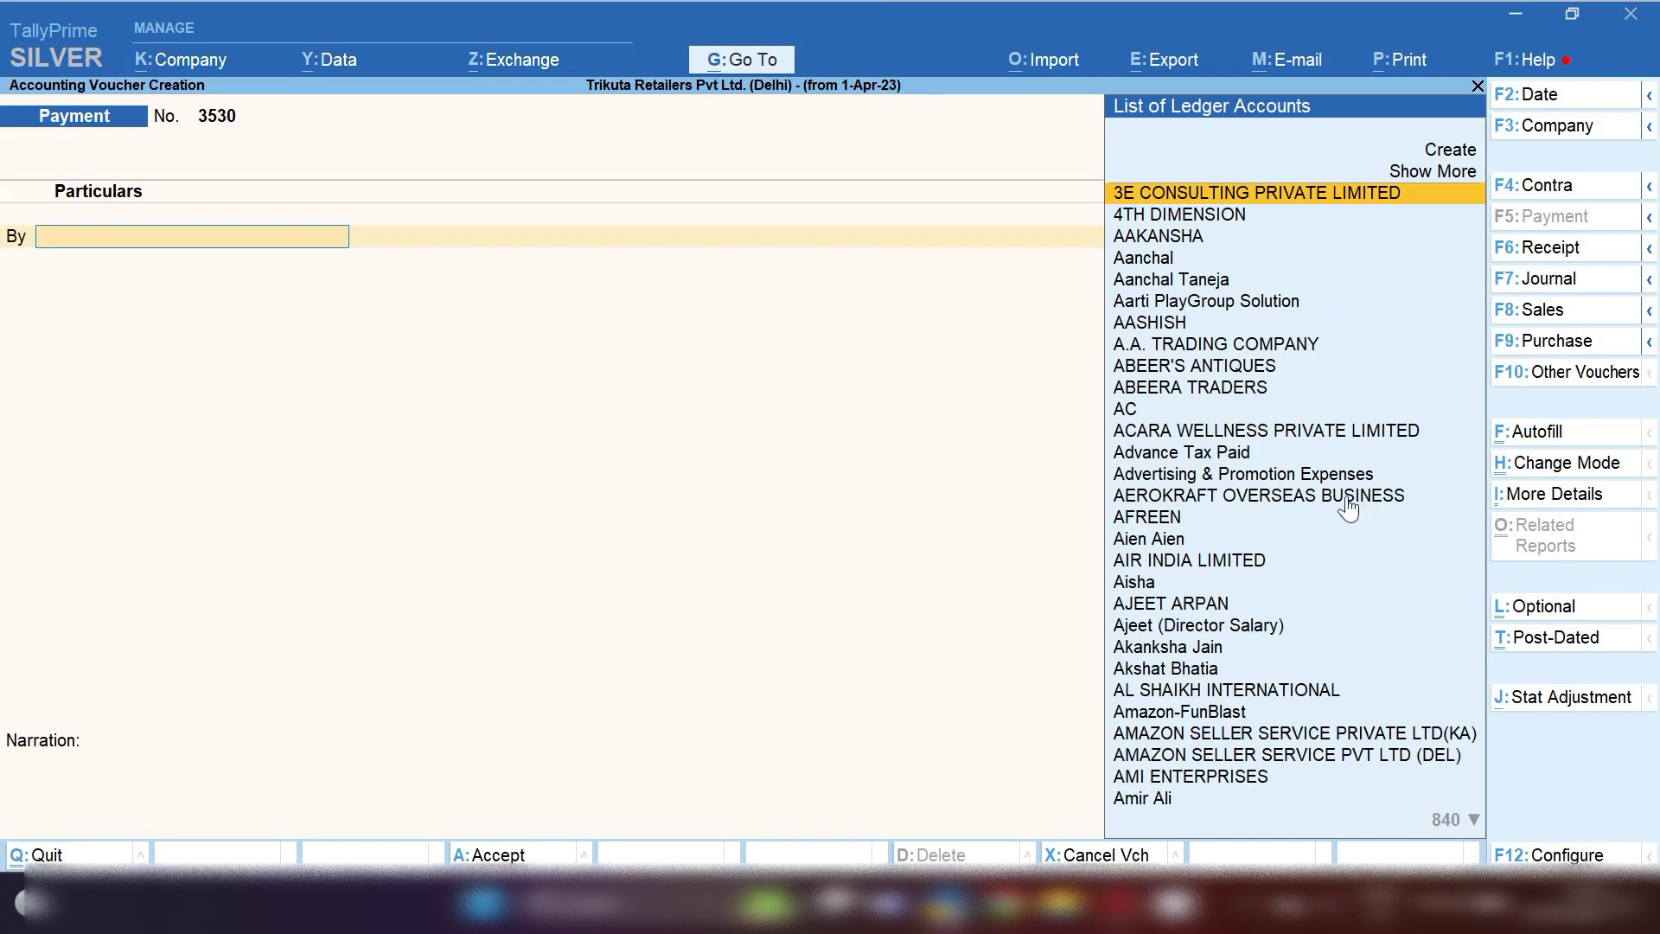
key(F9)
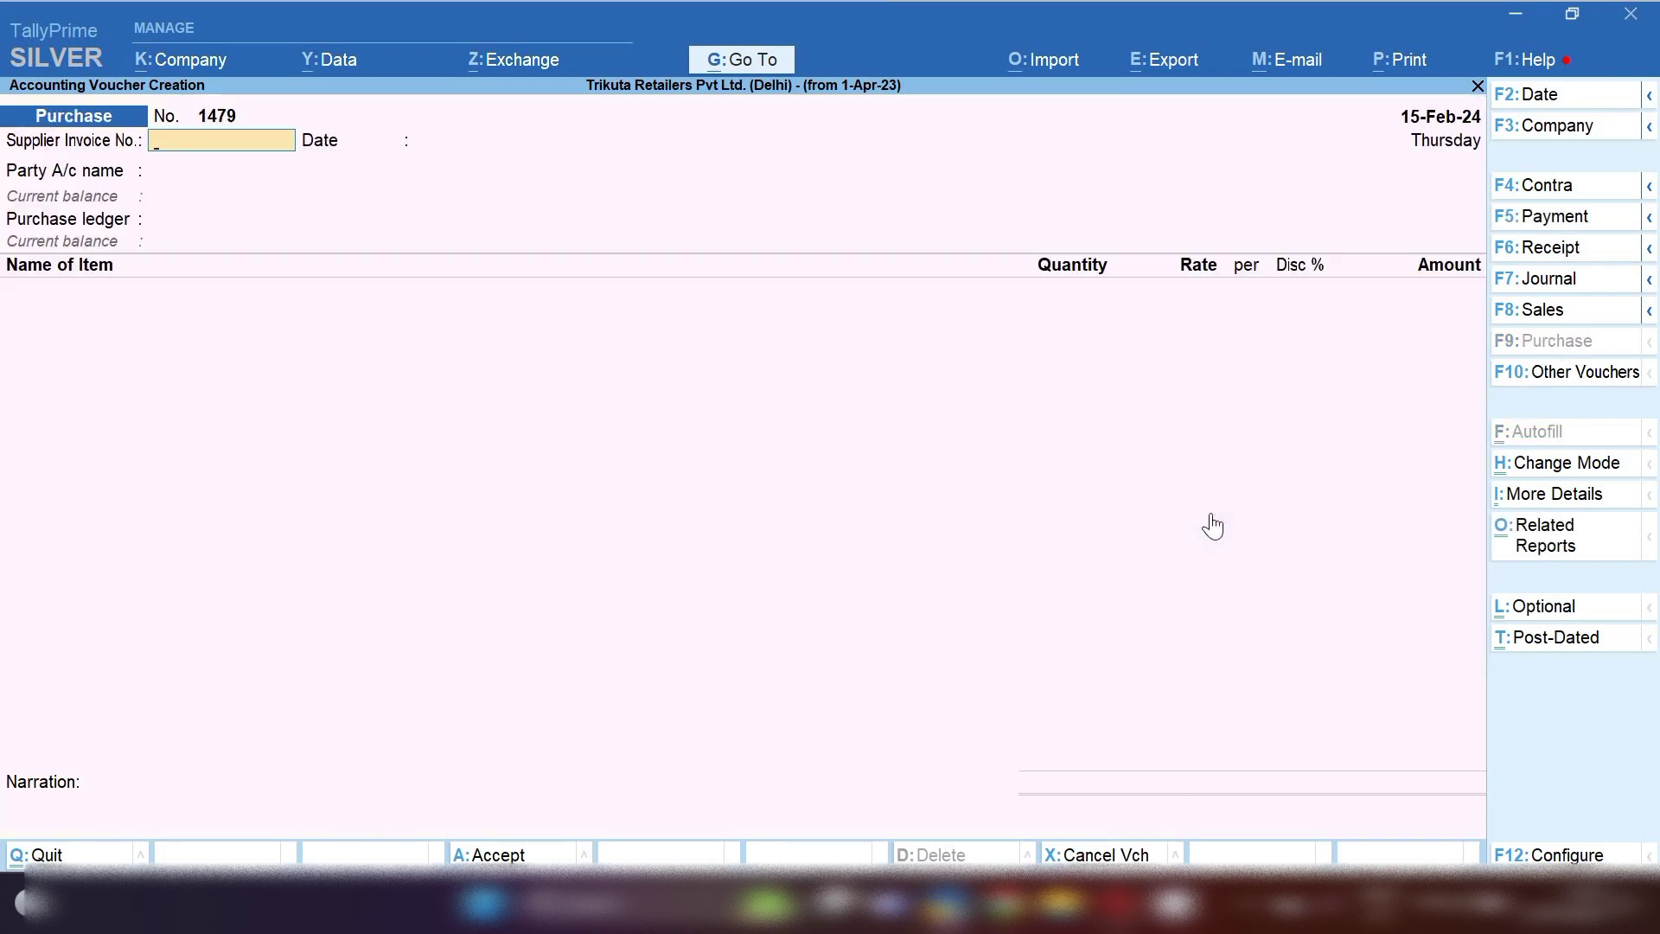
click(1591, 472)
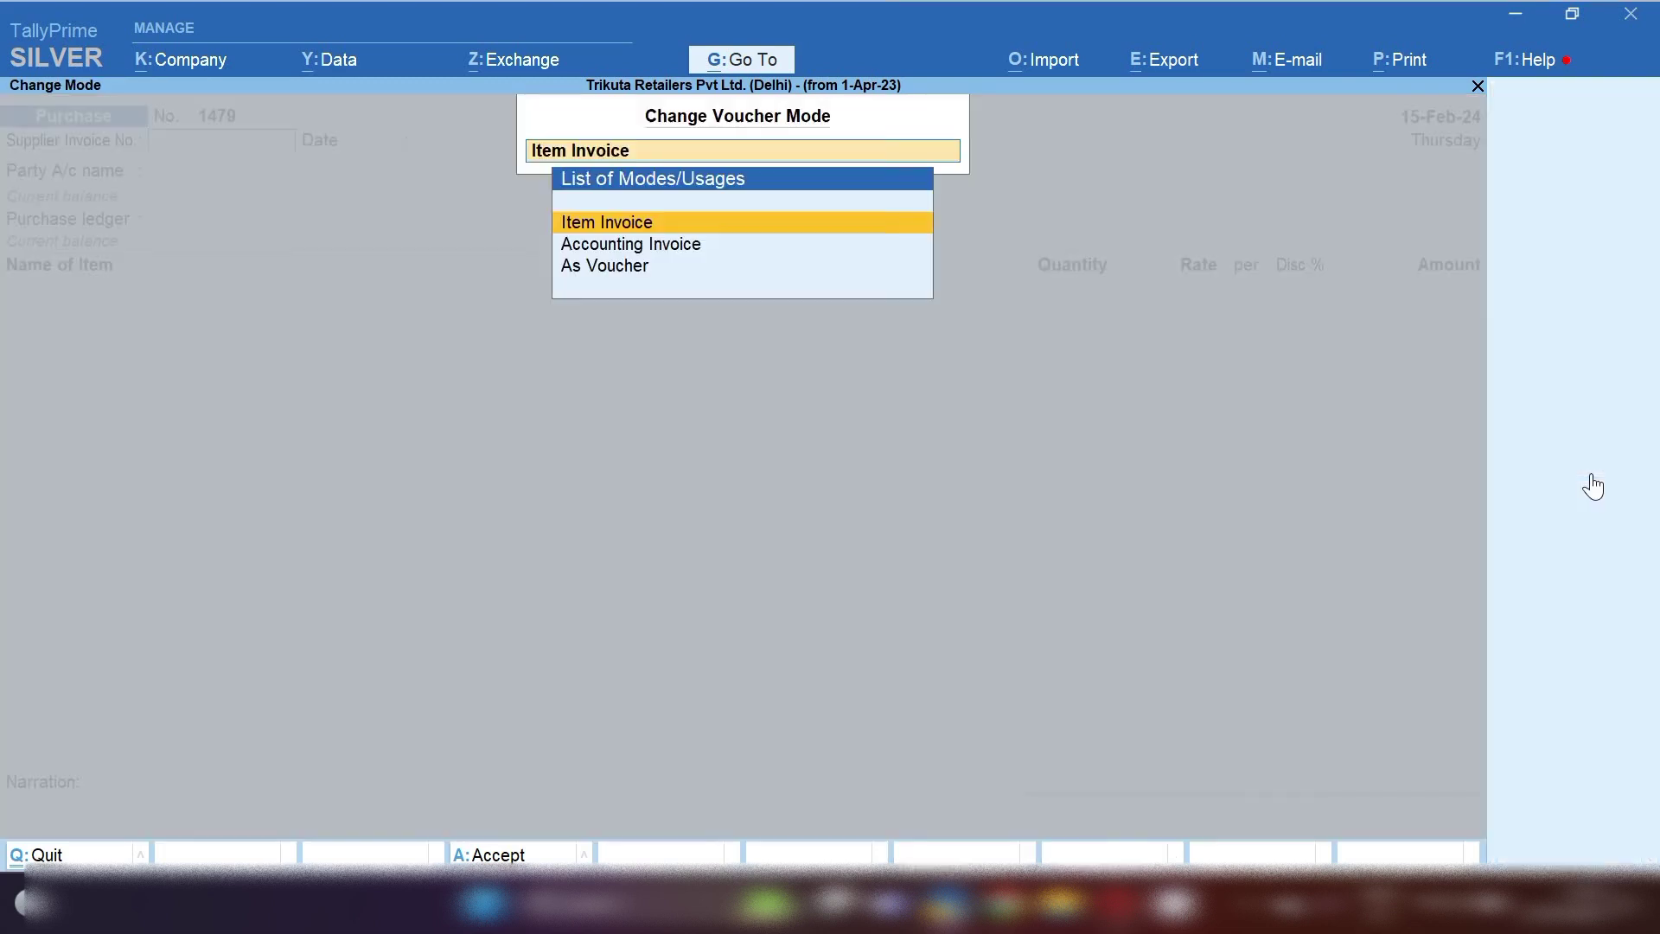
click(649, 244)
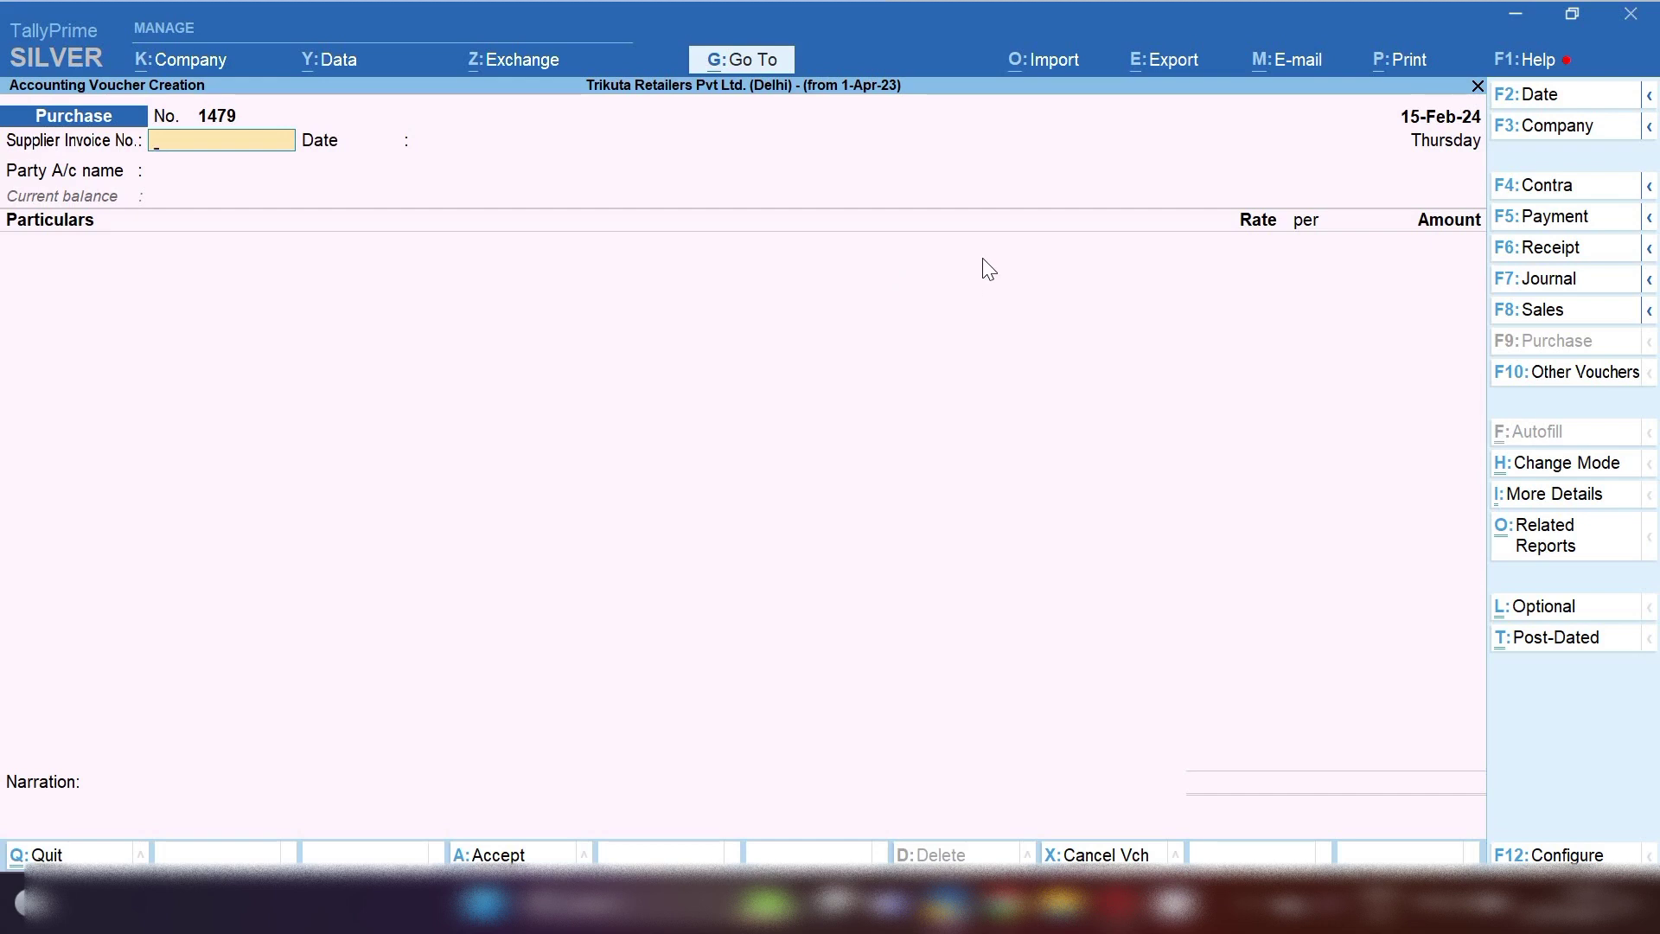
Date the voucher 16-Jan-24 and enter supplier invoice number 233
key(F2)
text(16)
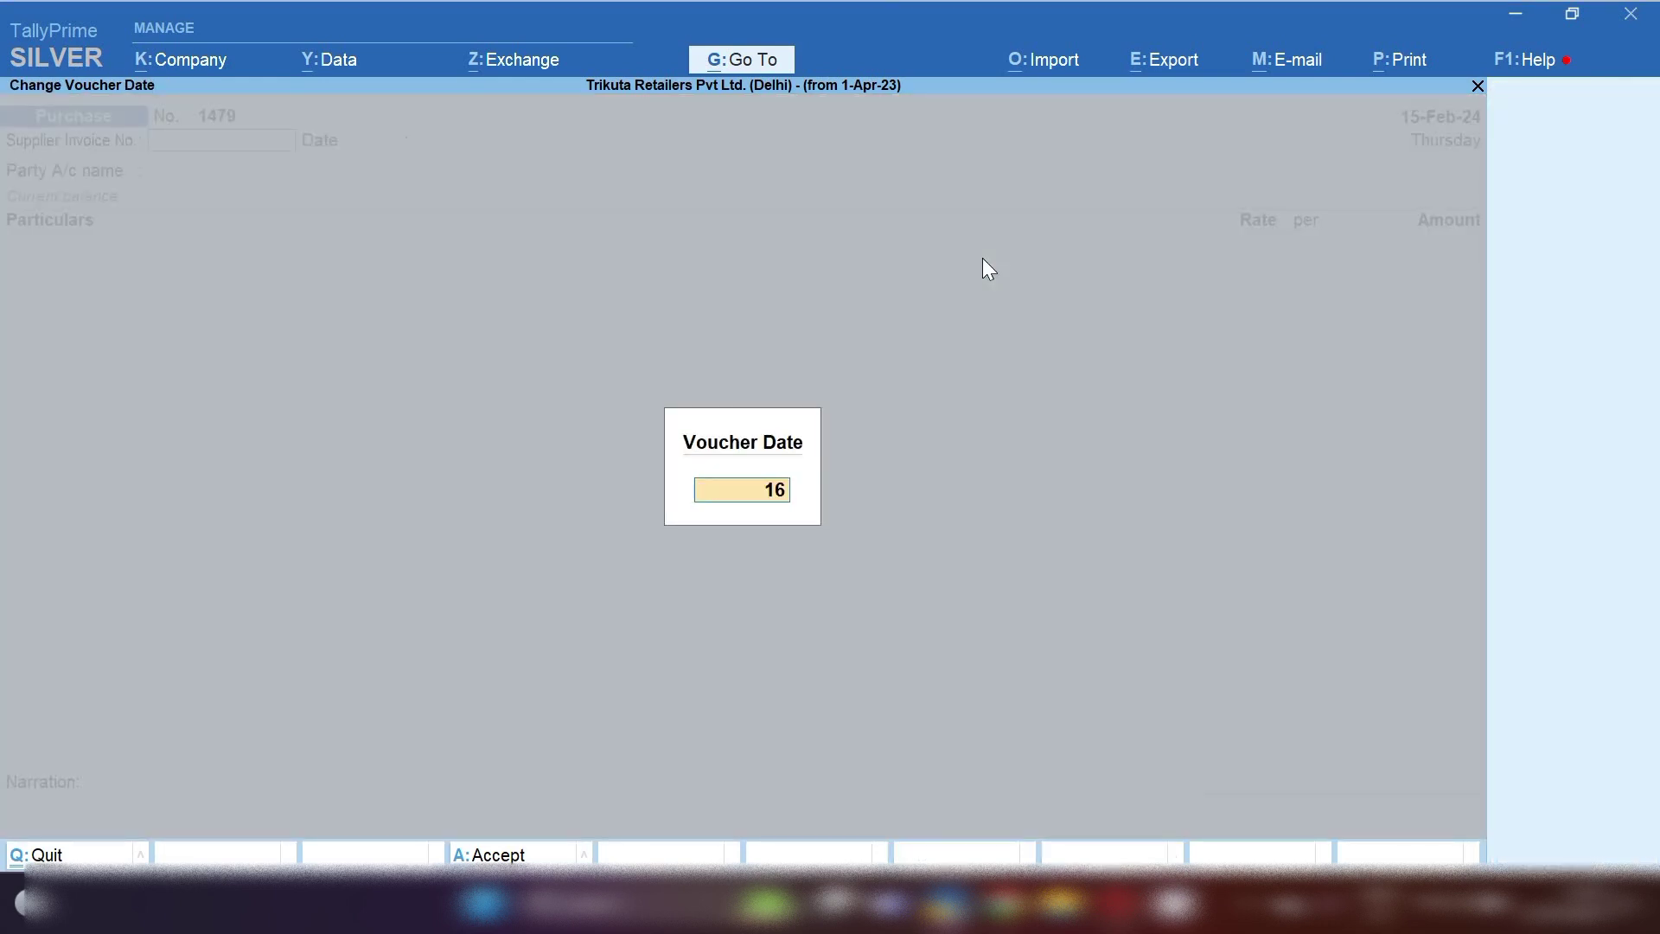
text(.1.24)
key(Return)
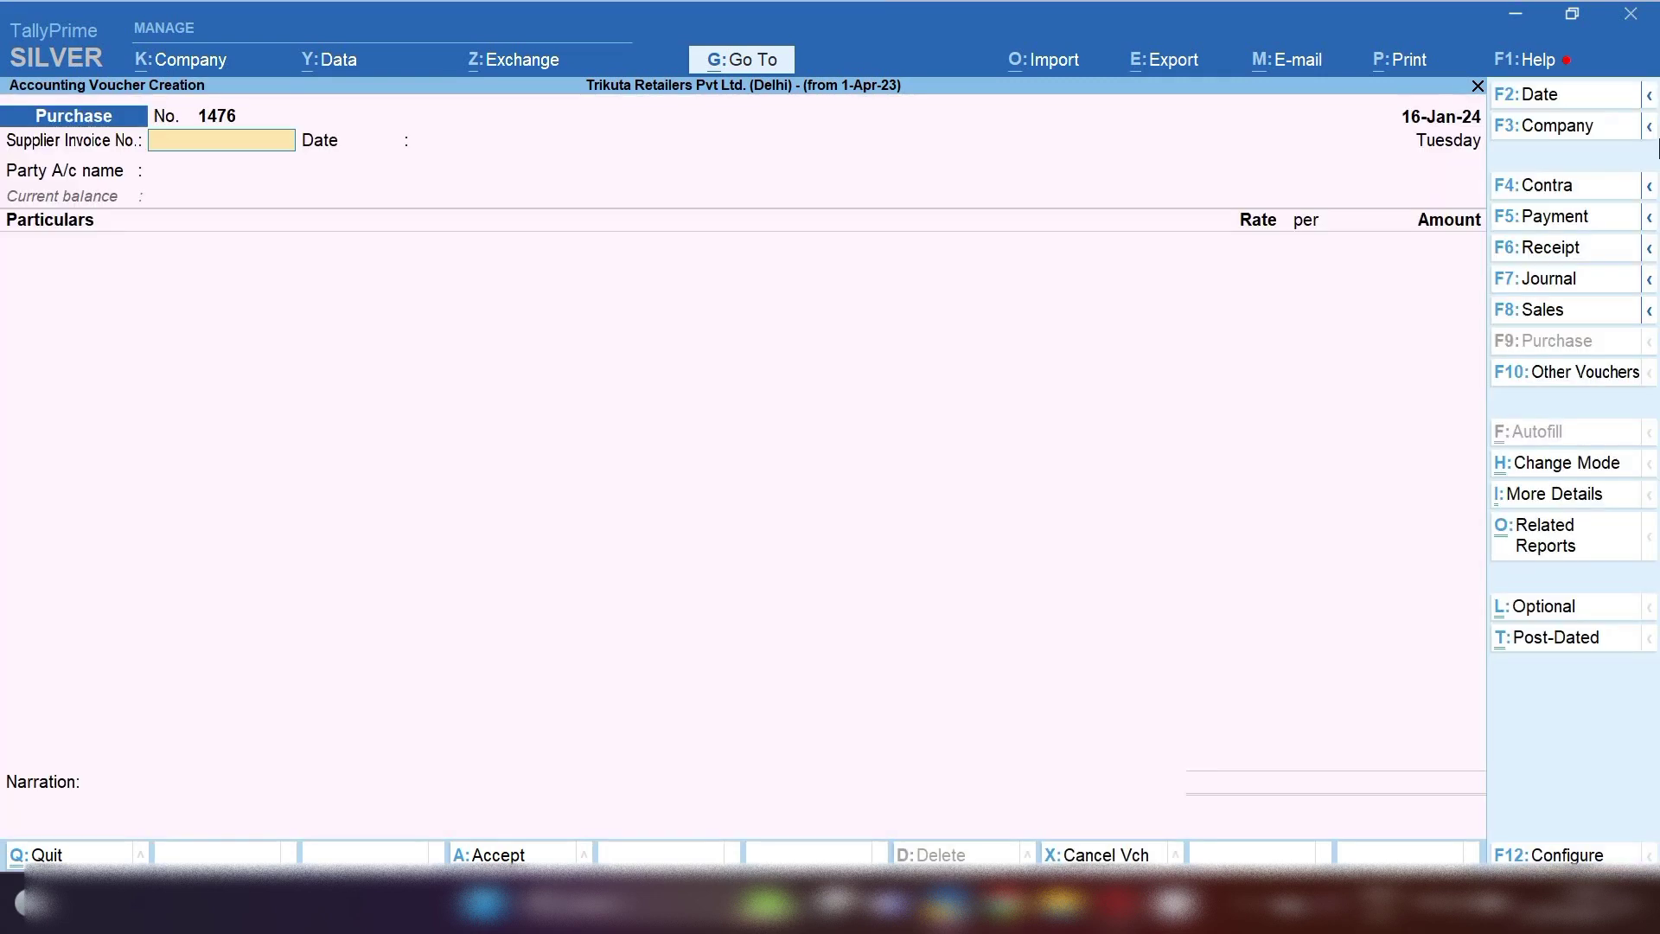
text(233)
key(Return)
key(Return)
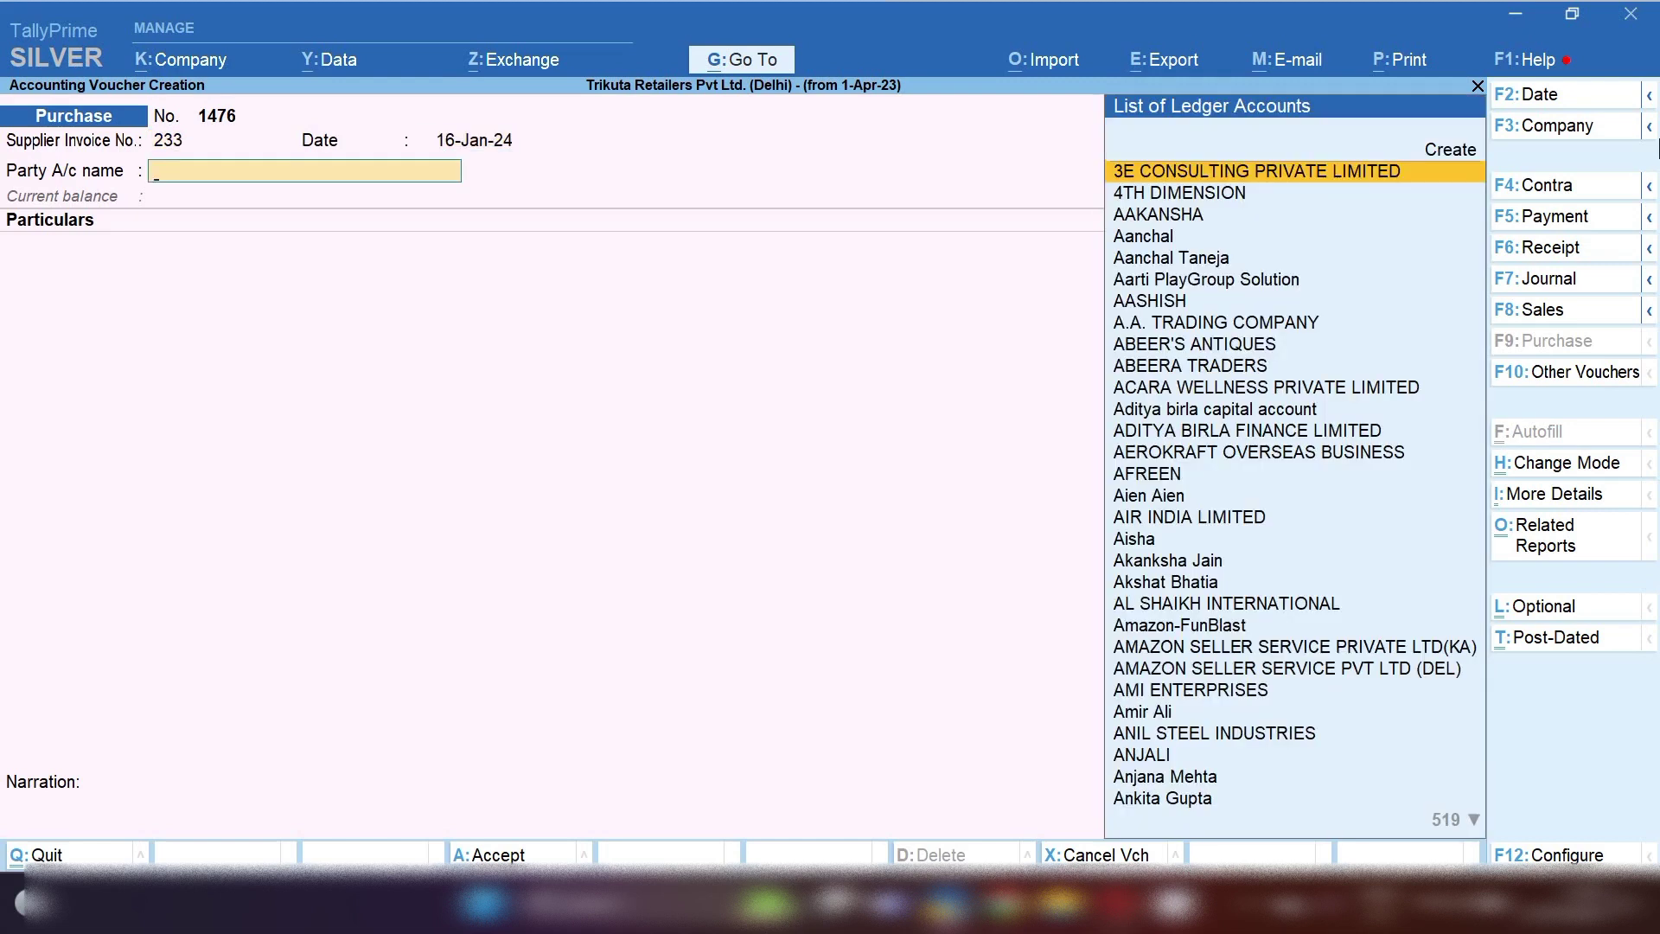
Create a party ledger named Global Elevators under Sundry Creditors
key(alt+c)
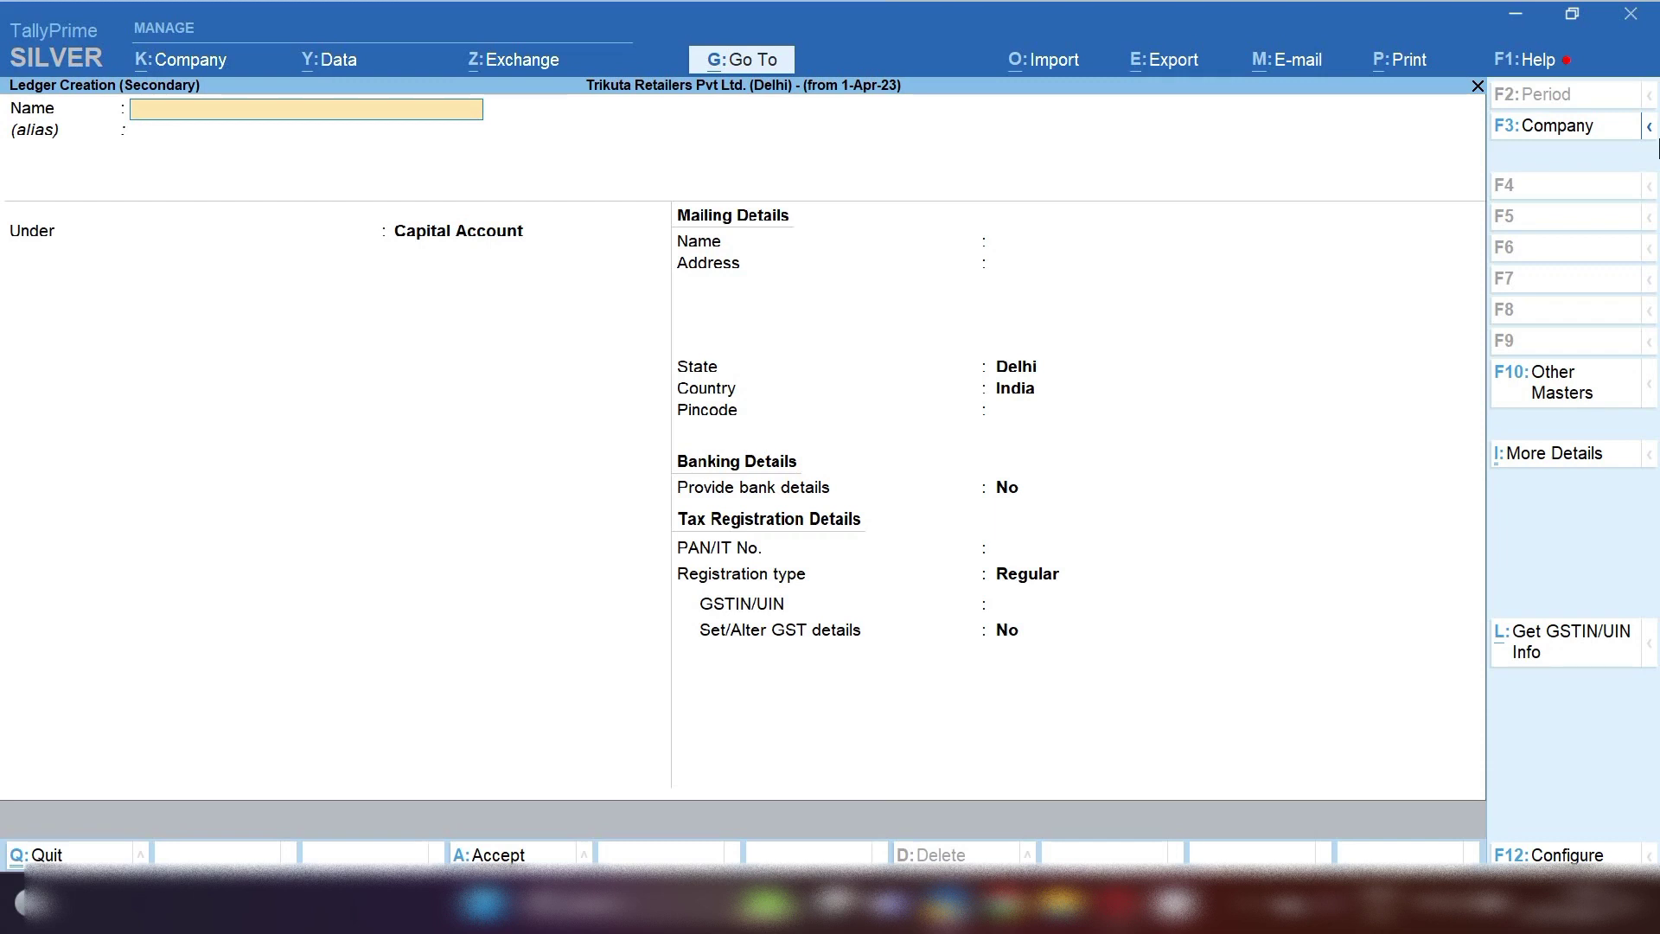
text(Global Elevators)
key(Return)
key(Return)
text(Sun)
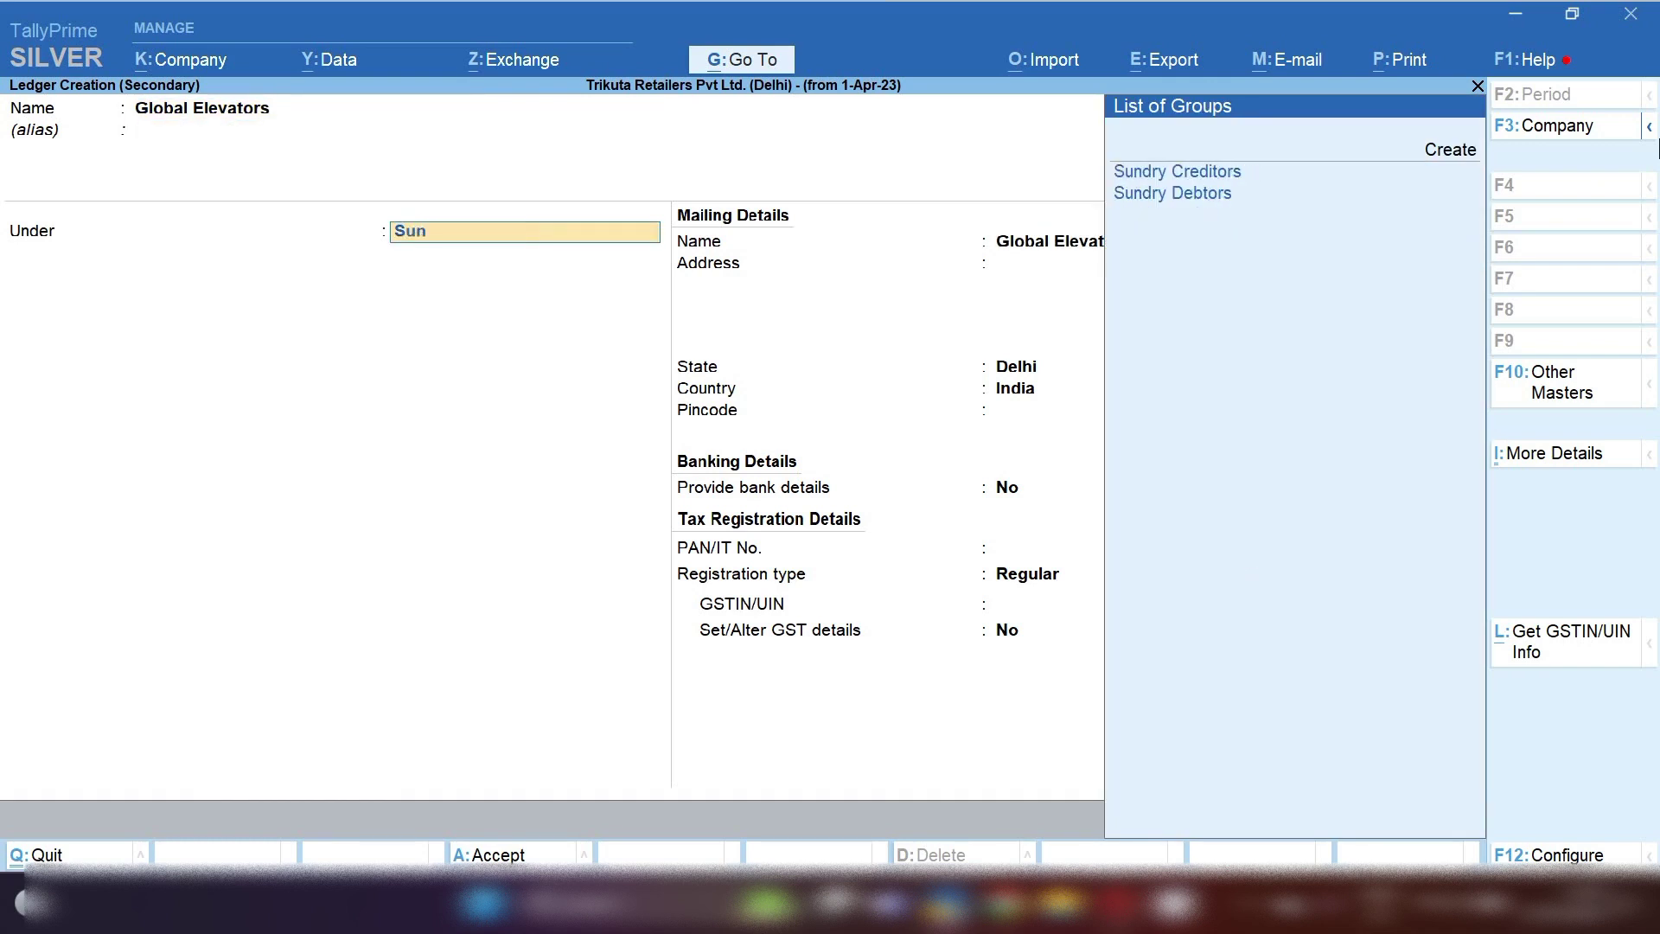
key(Return)
key(Return)
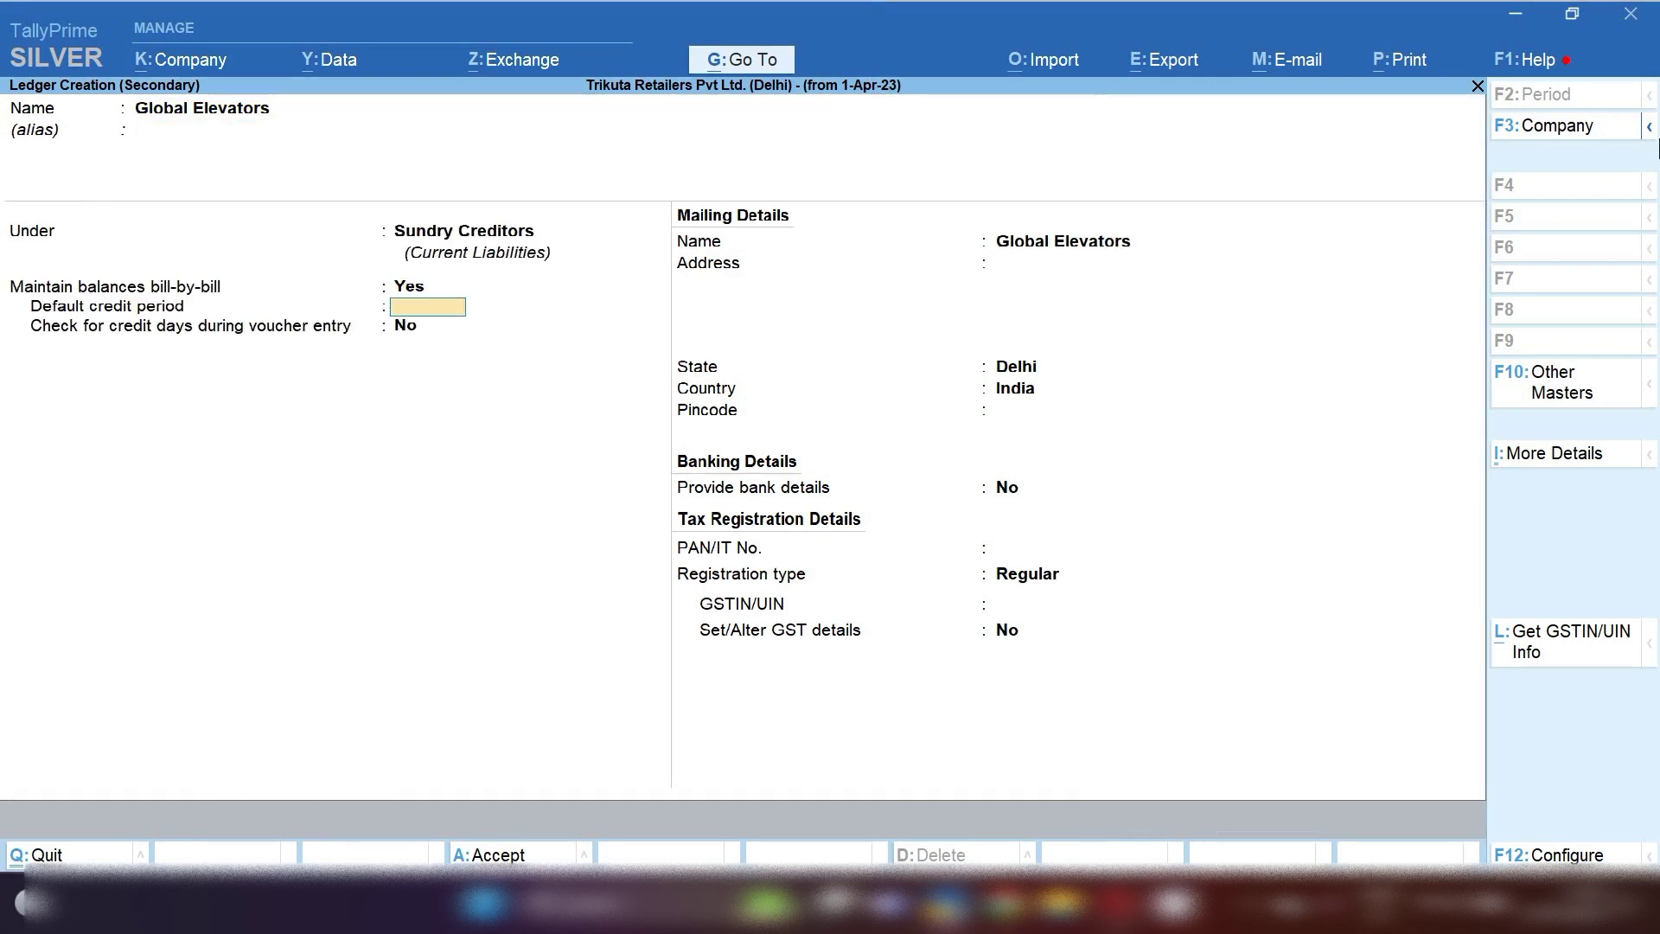
key(Return)
key(Return)
key(Return)
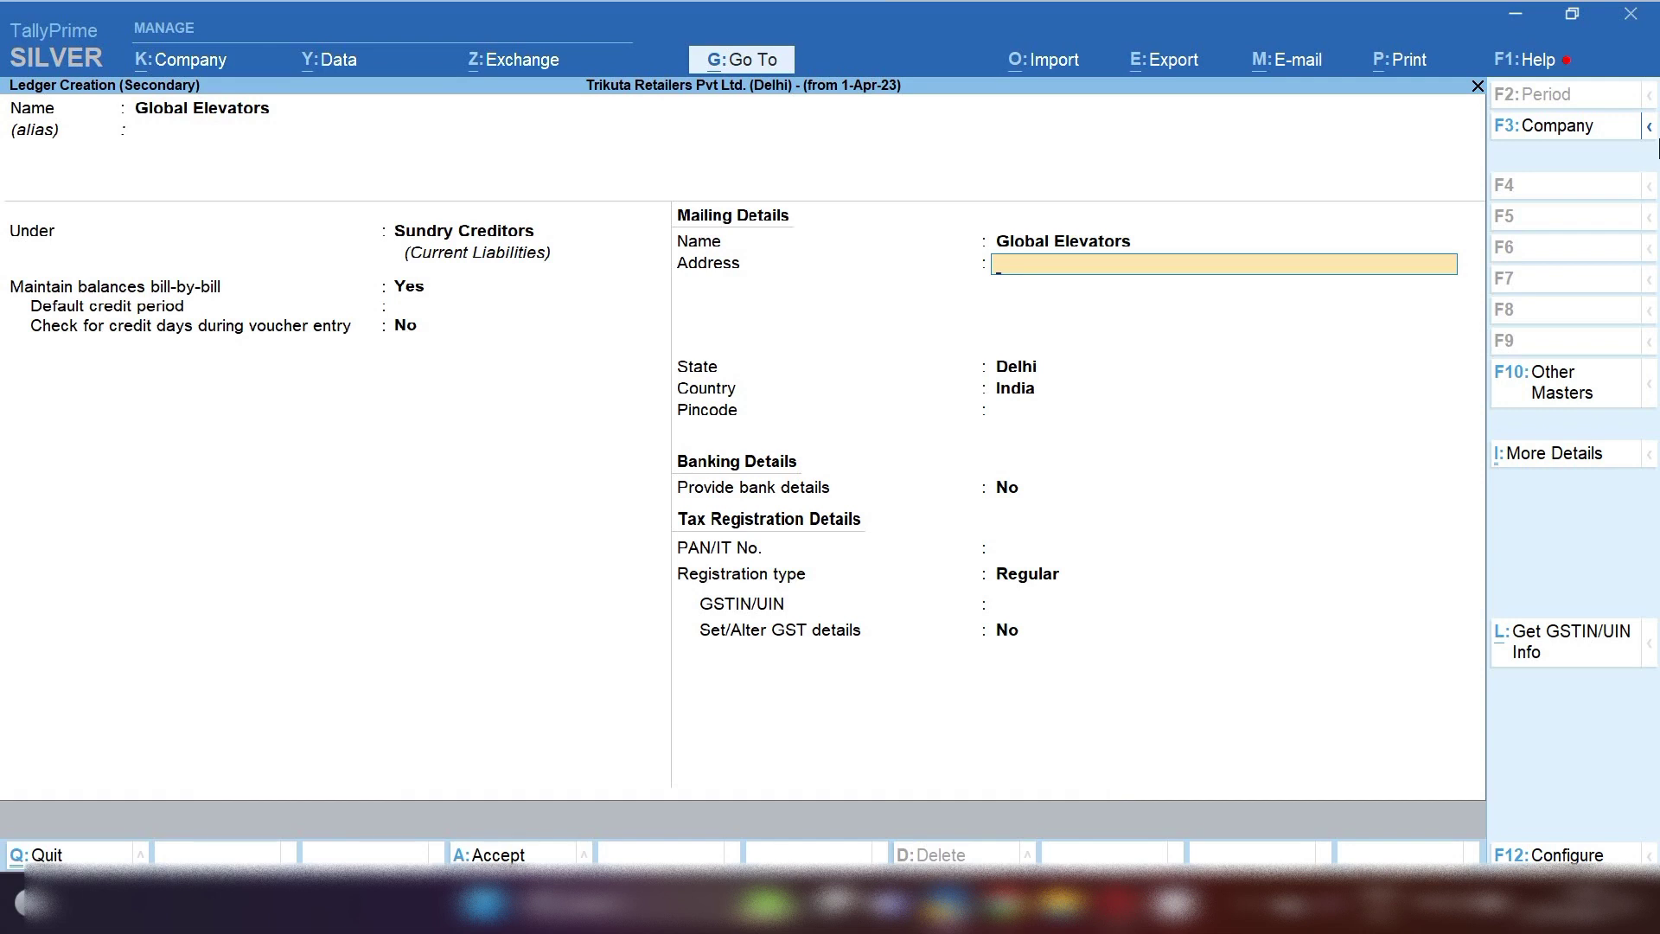
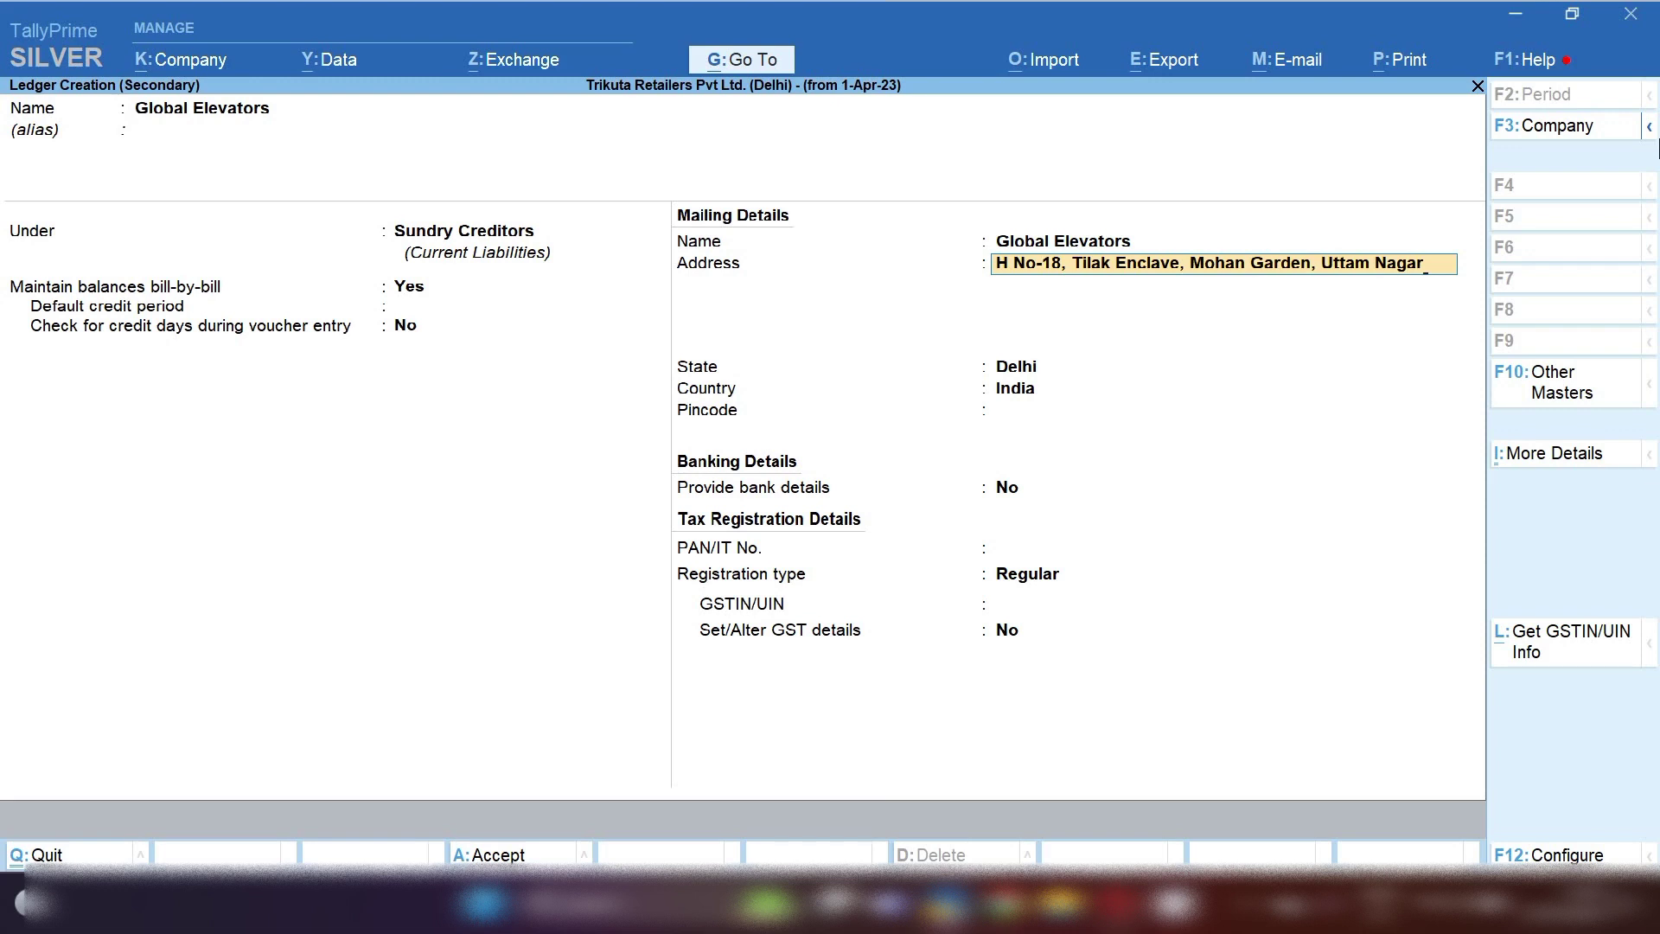
Enter the supplier's mailing address and save the Global Elevators ledger
key(Return)
key(Return)
key(Return)
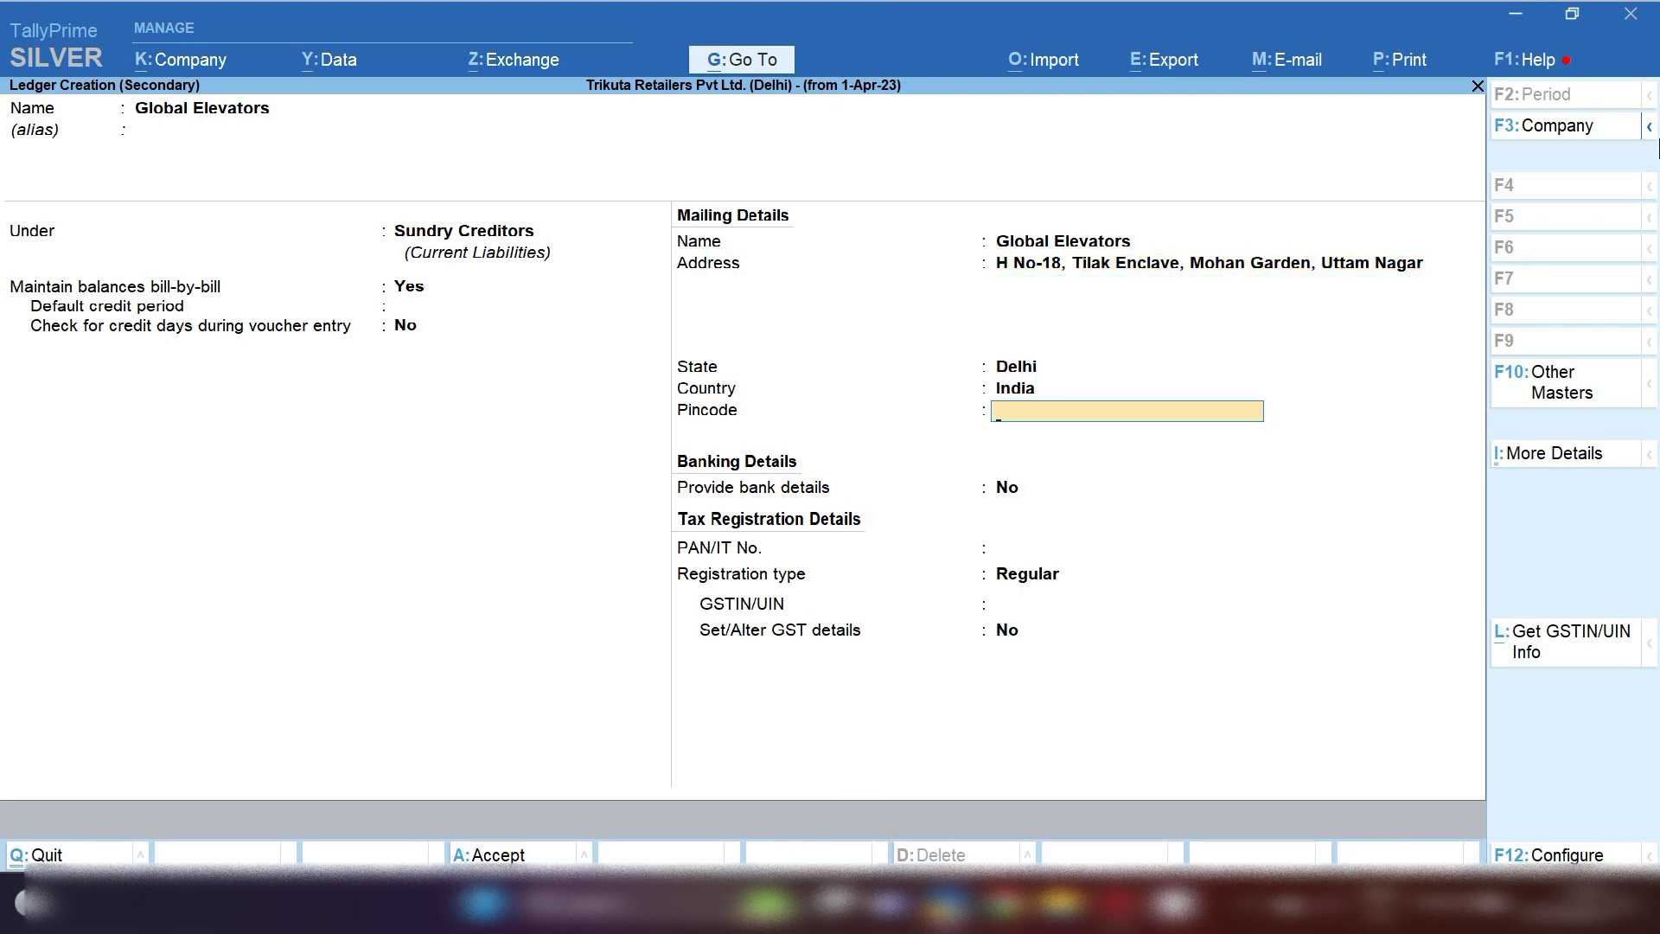
key(ctrl+a)
Name the new ledger AMC CHARGES under Indirect Expenses, type Not Applicable, with GST applicable
text(Am)
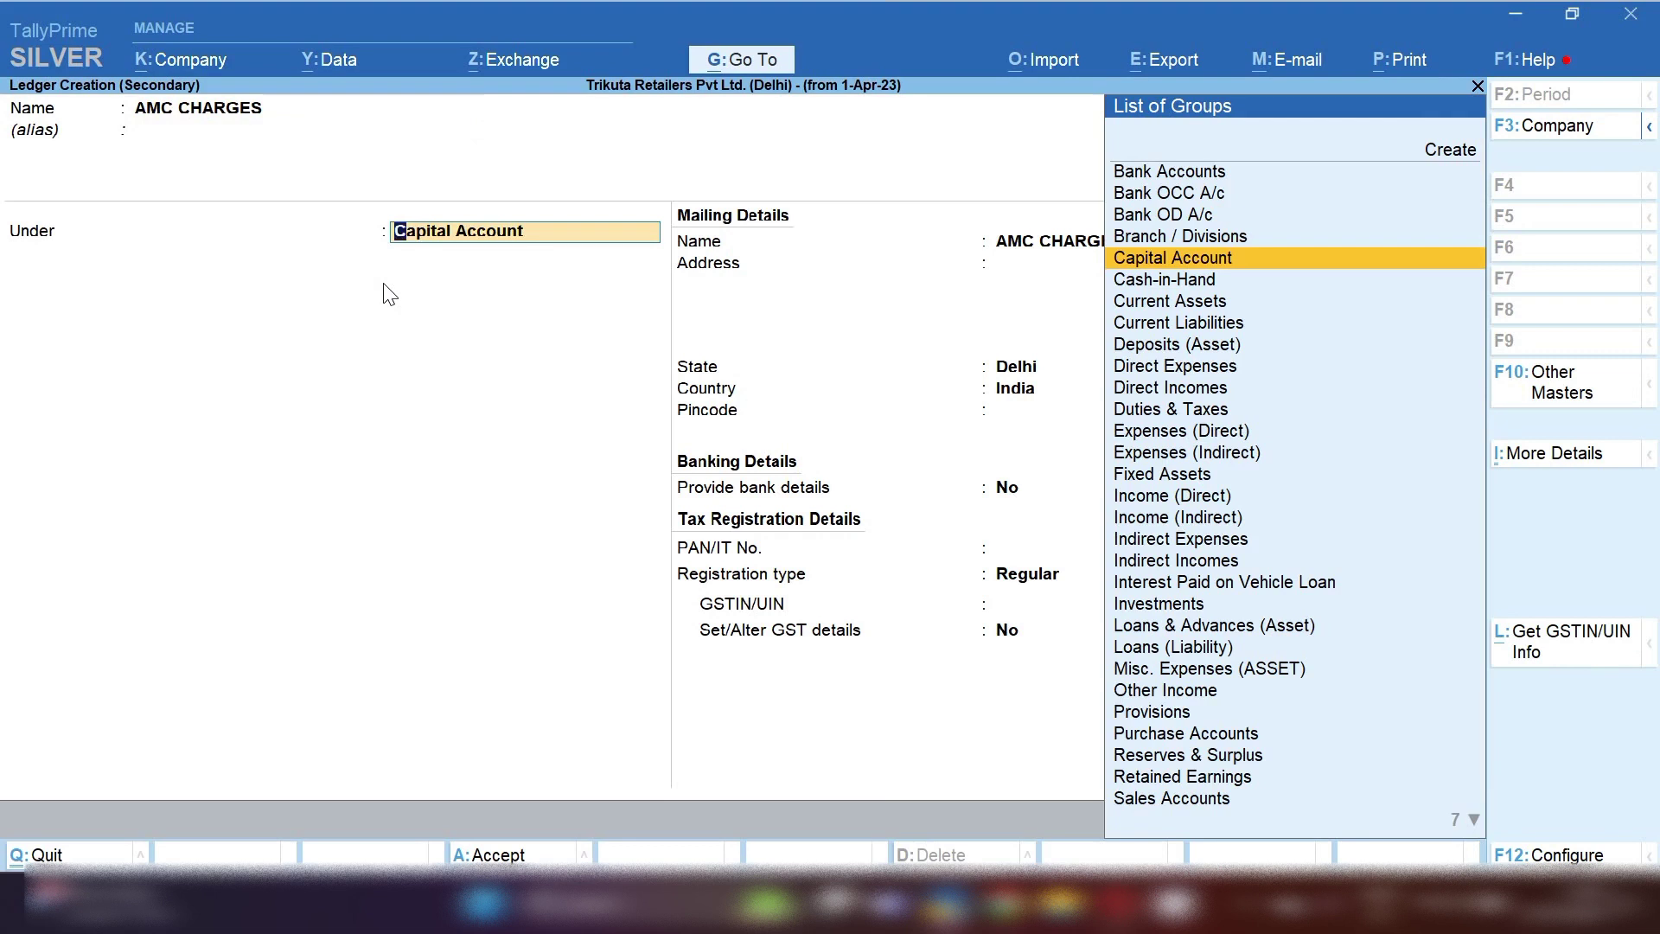
text(IN)
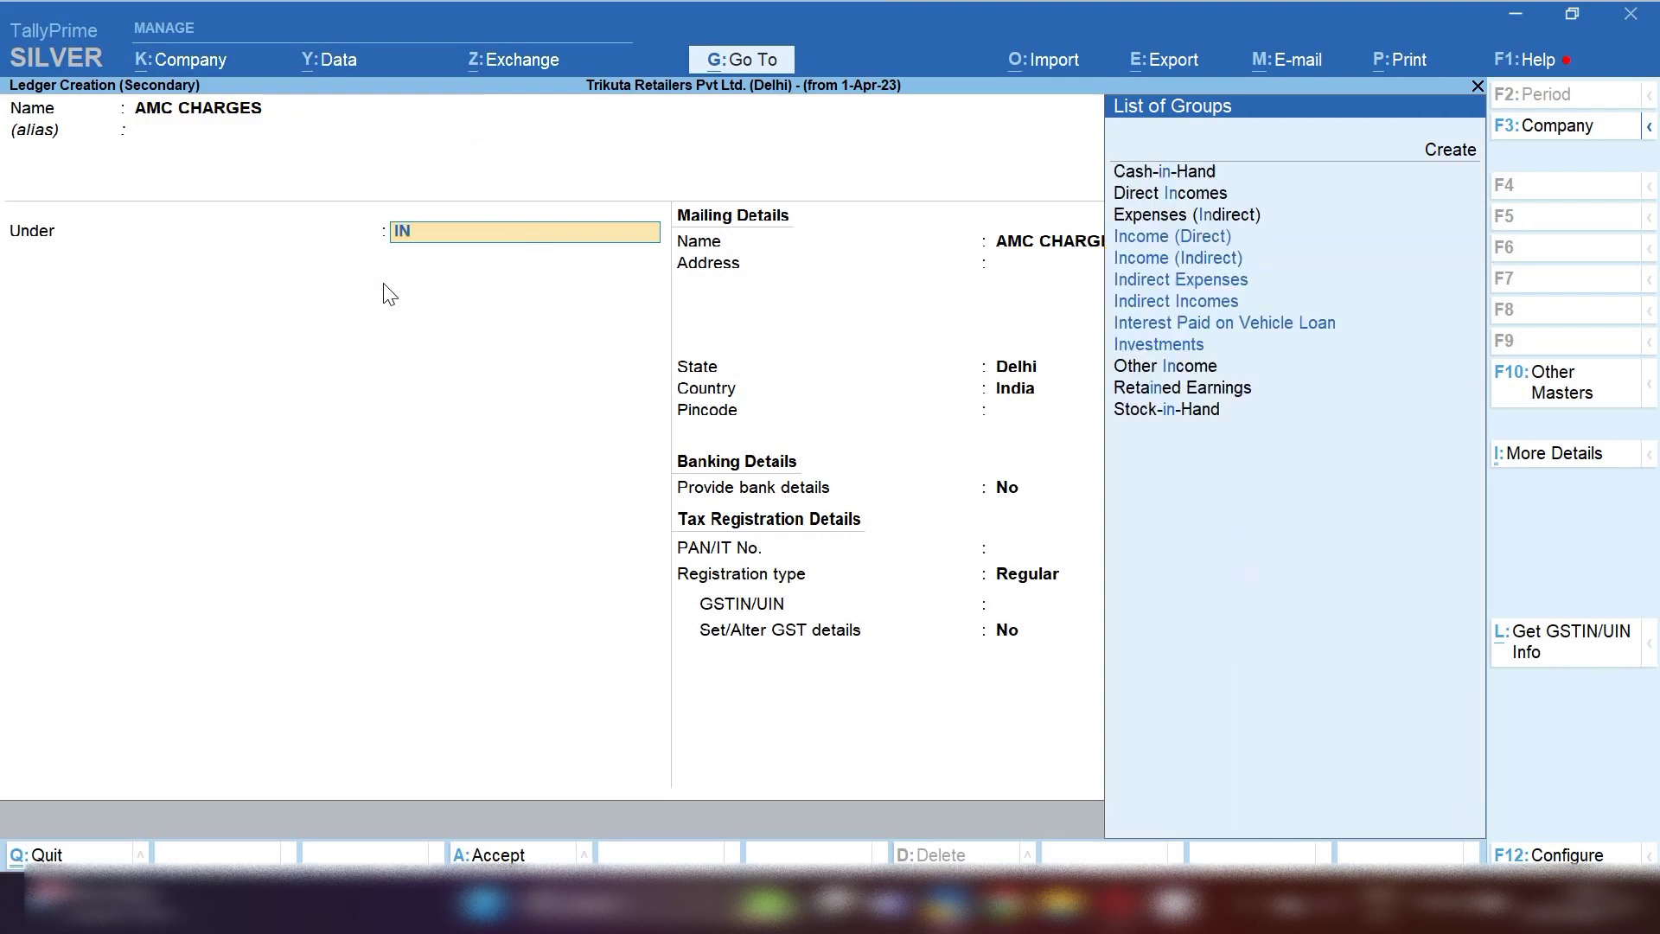
text(D)
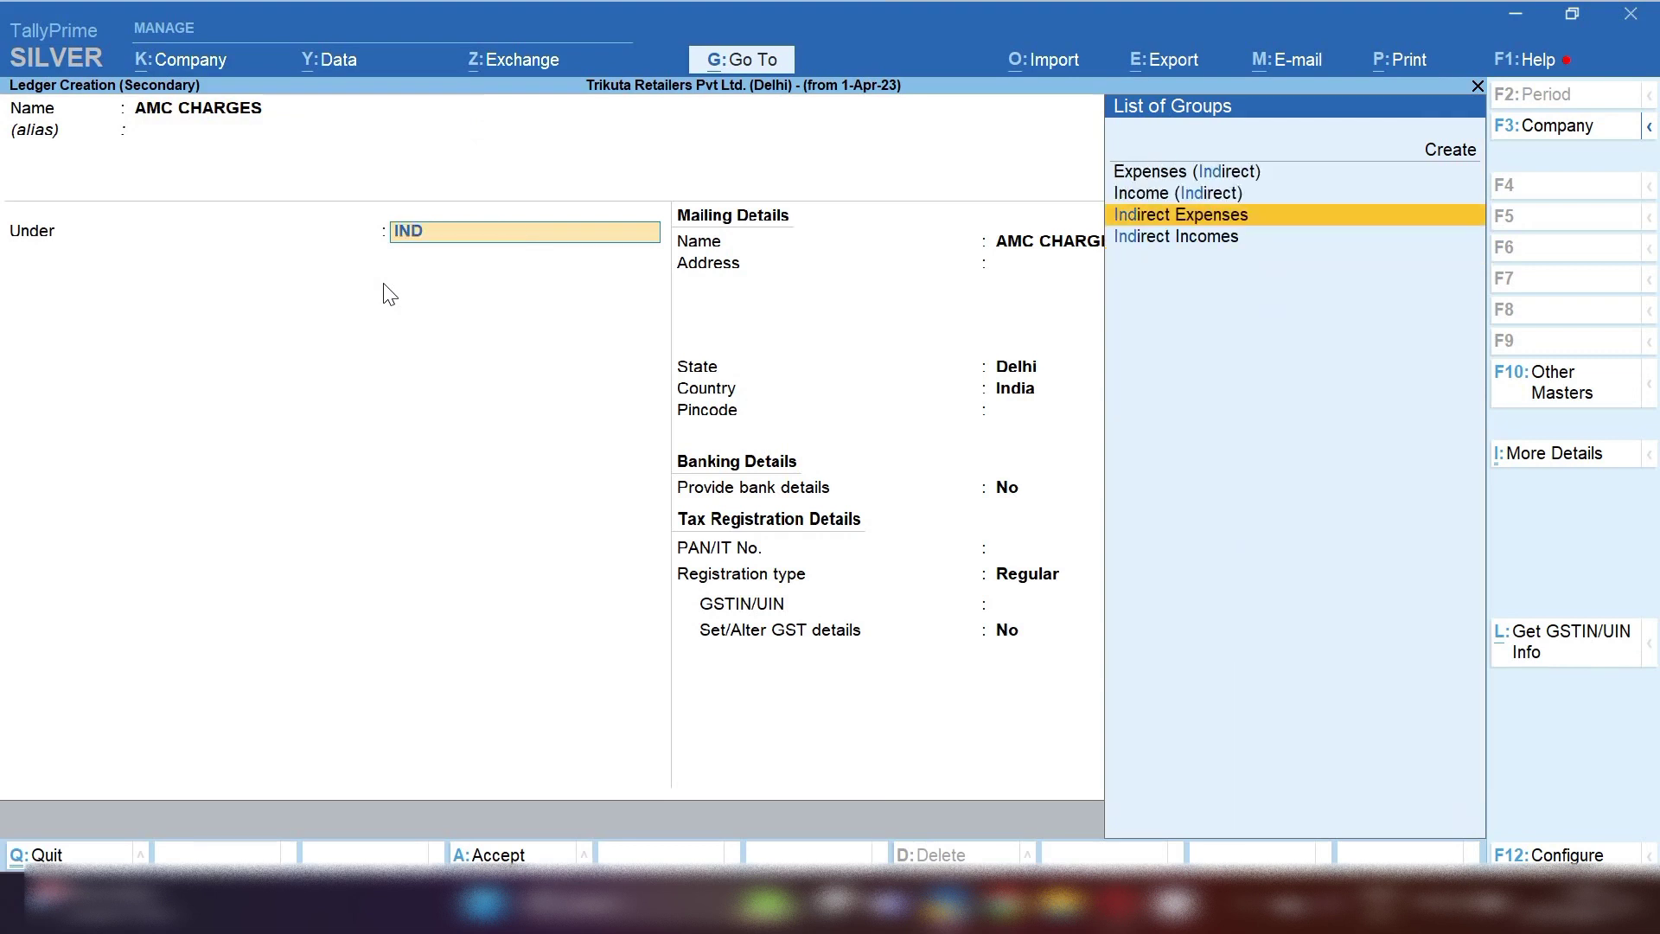
key(Return)
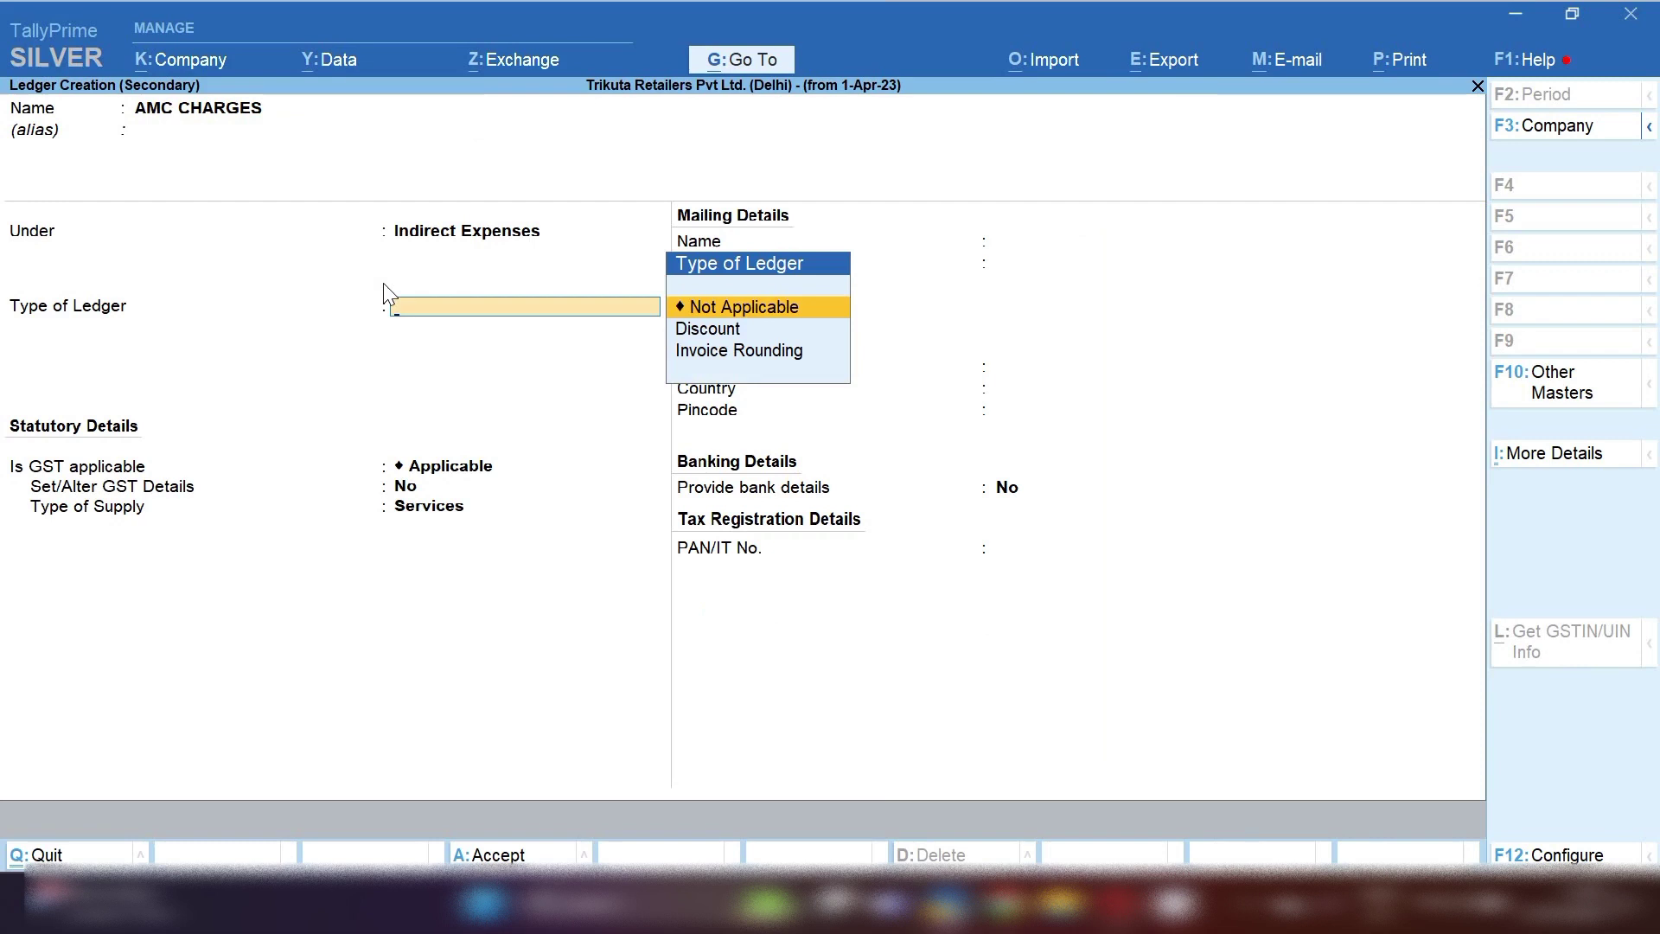
key(Return)
key(Return)
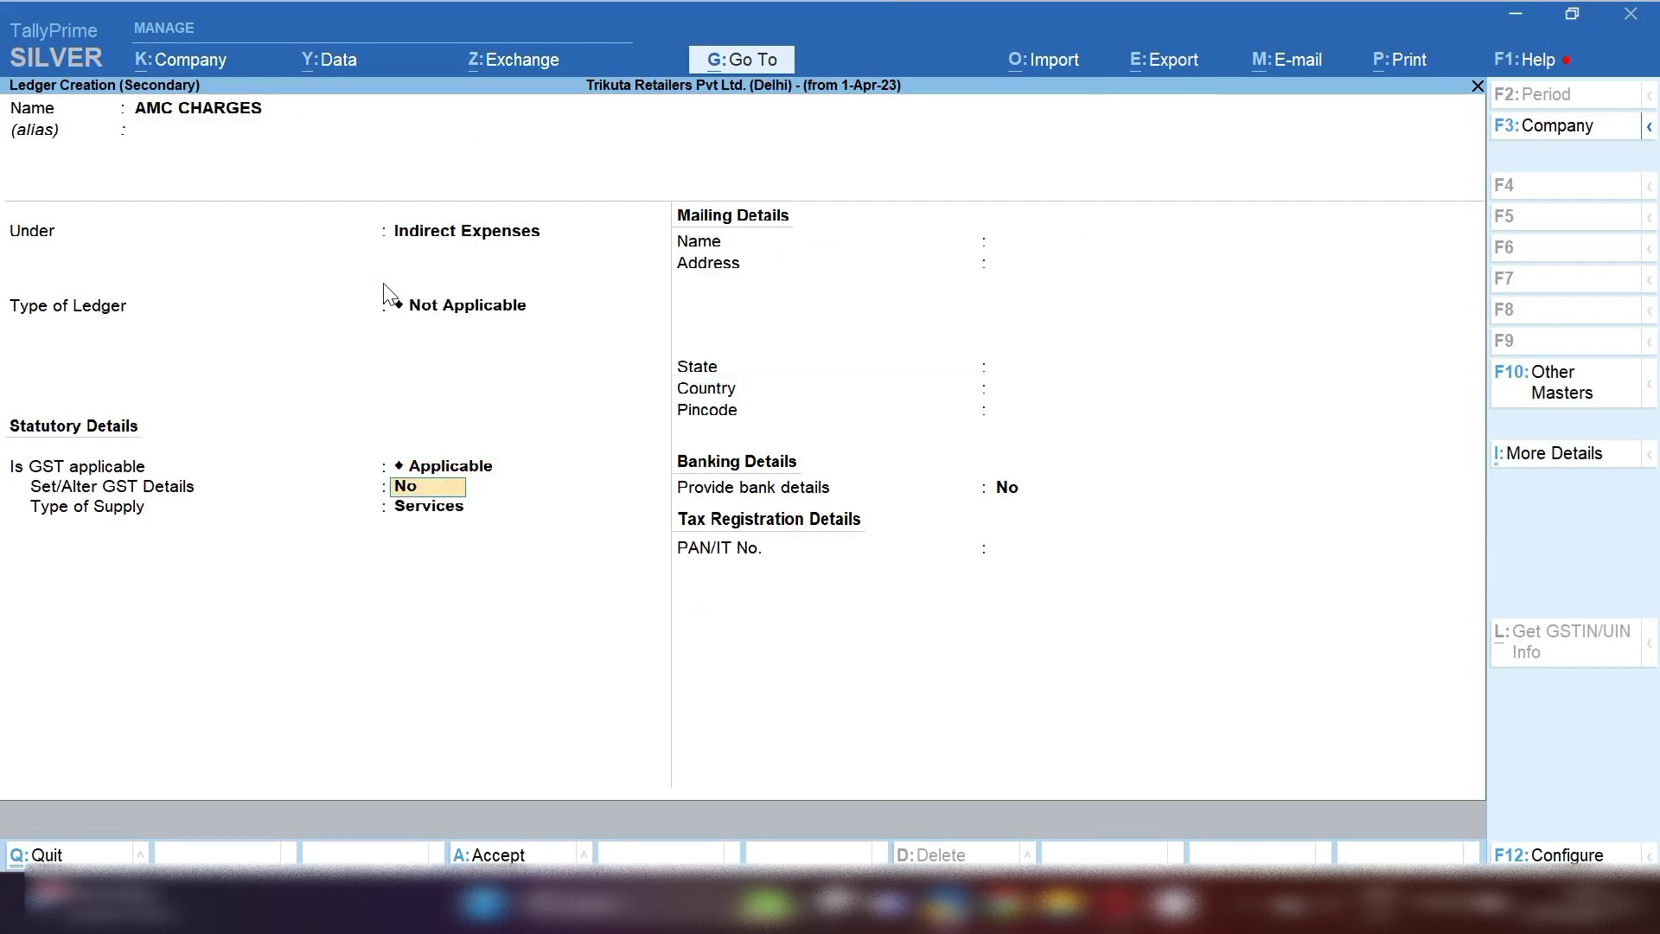
Give AMC CHARGES HSN/SAC 8431, Taxable at 18% integrated tax, with Services as supply type
text(y)
key(Return)
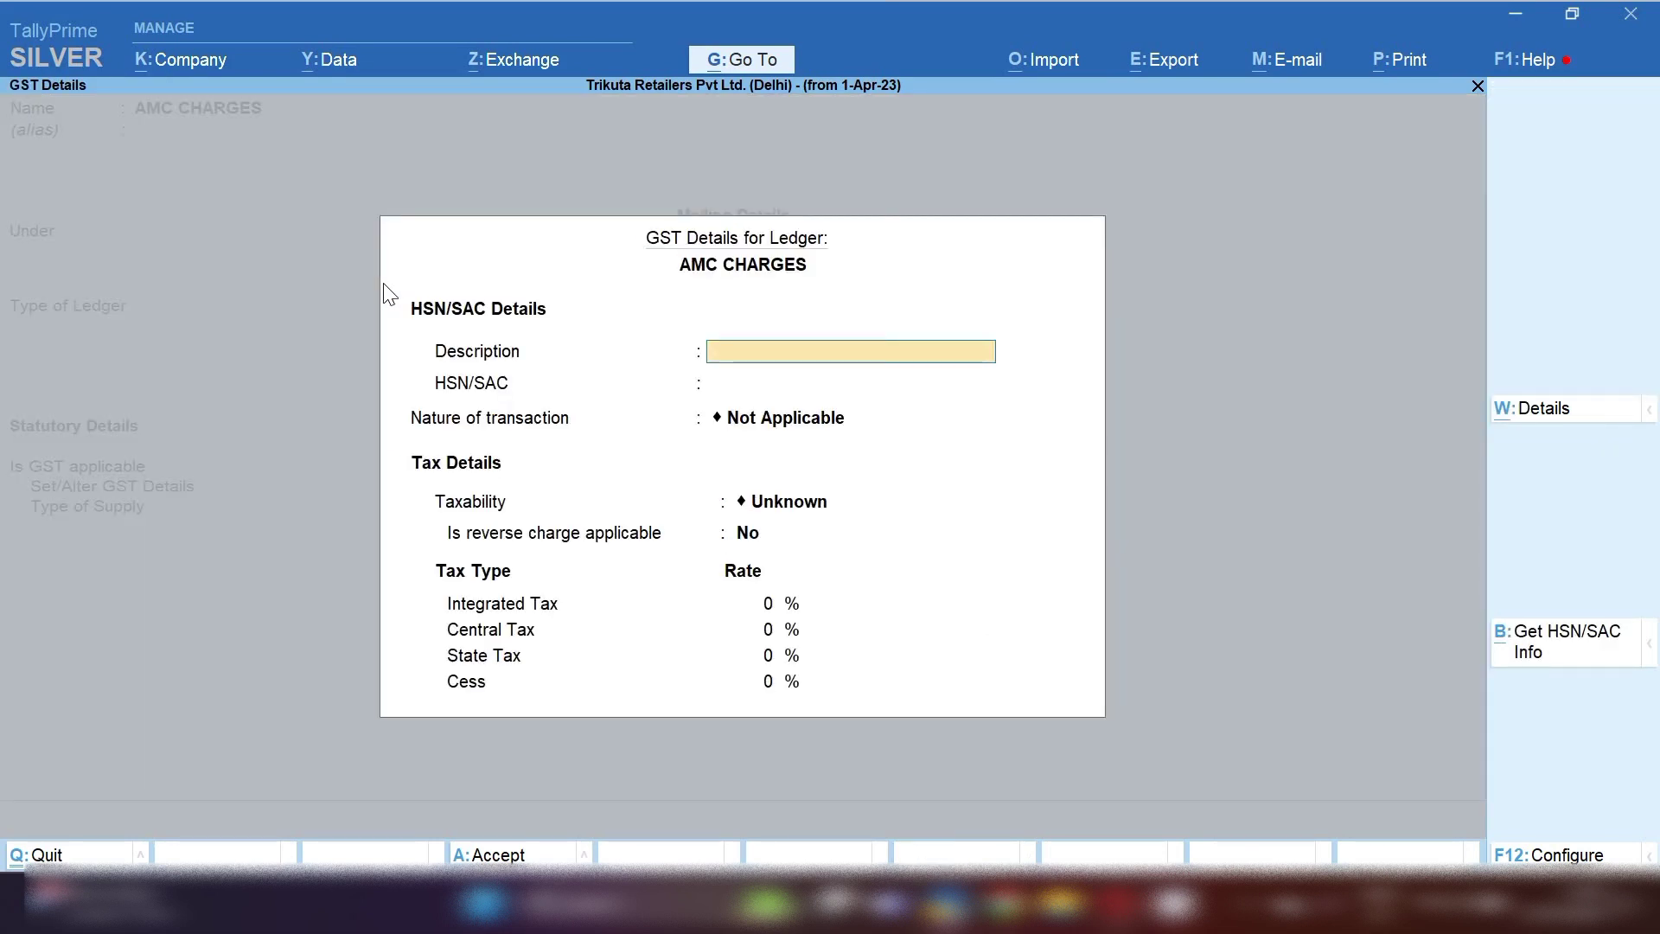
key(Return)
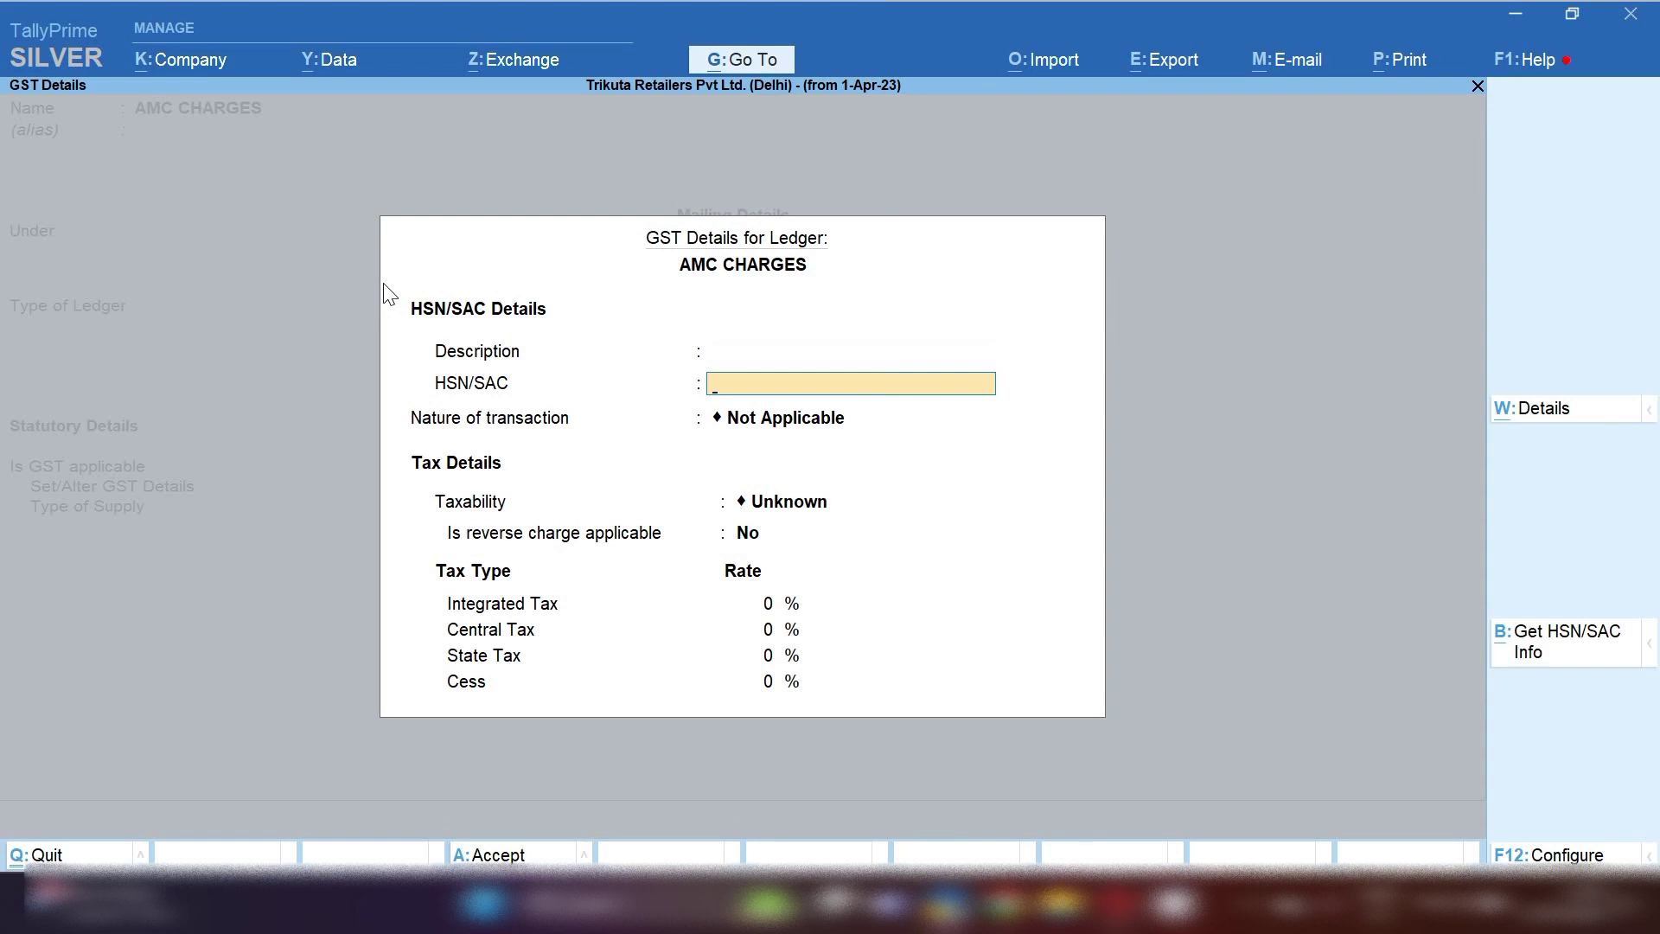
text(8431)
key(Return)
key(Return)
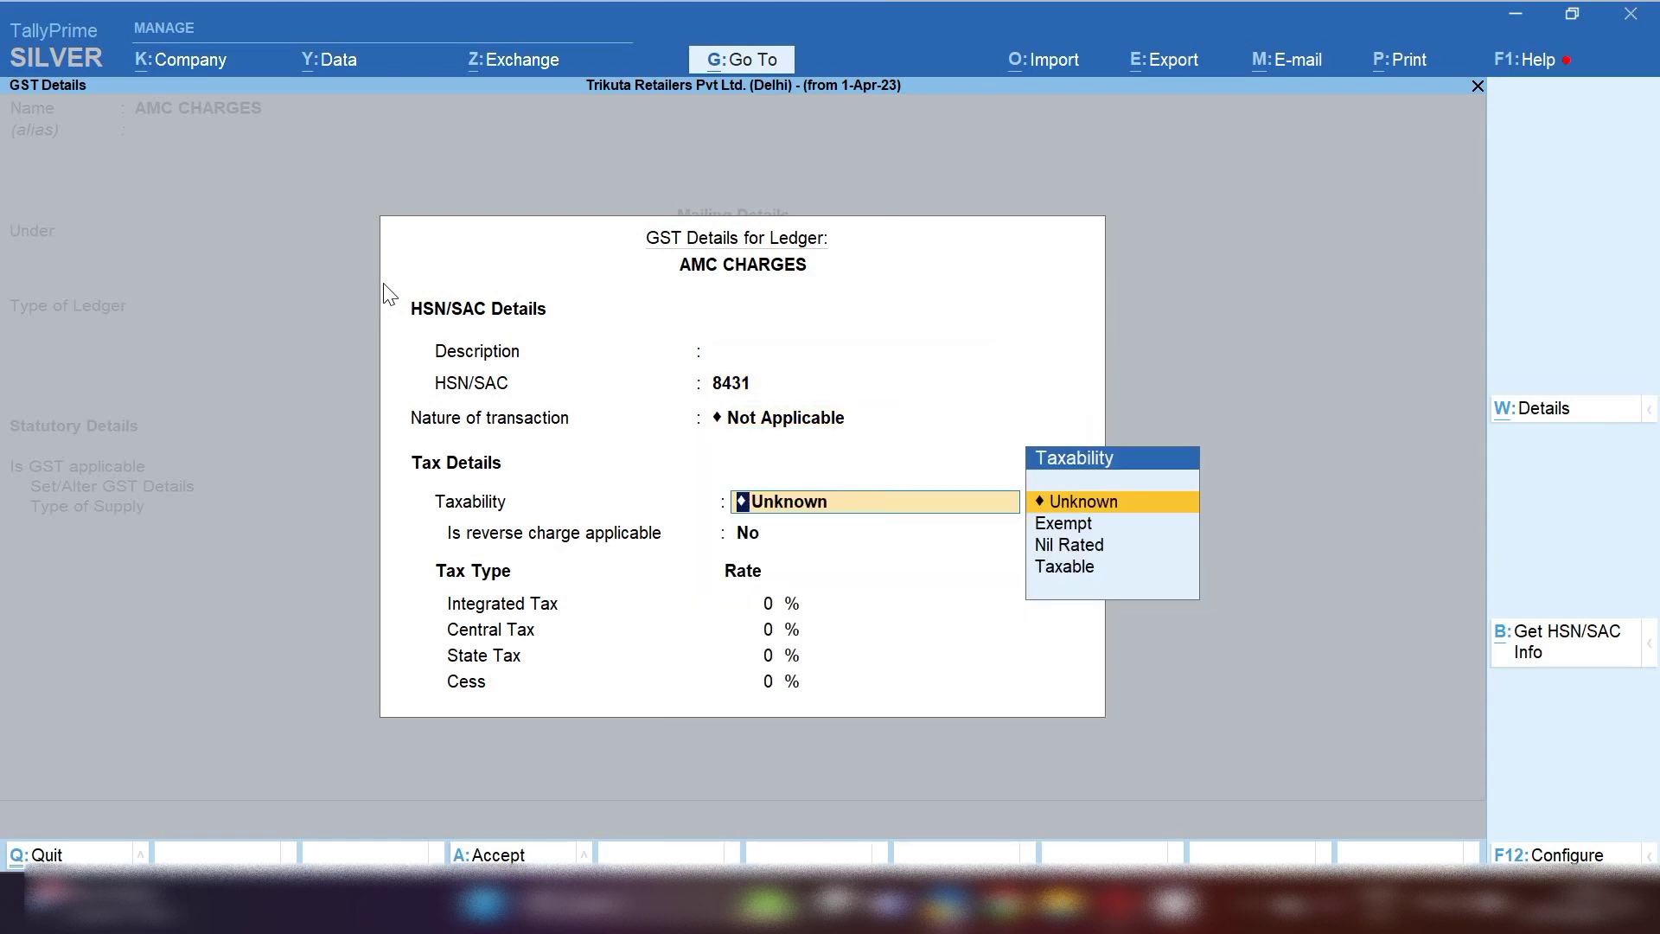
key(Down)
key(Down)
key(Down)
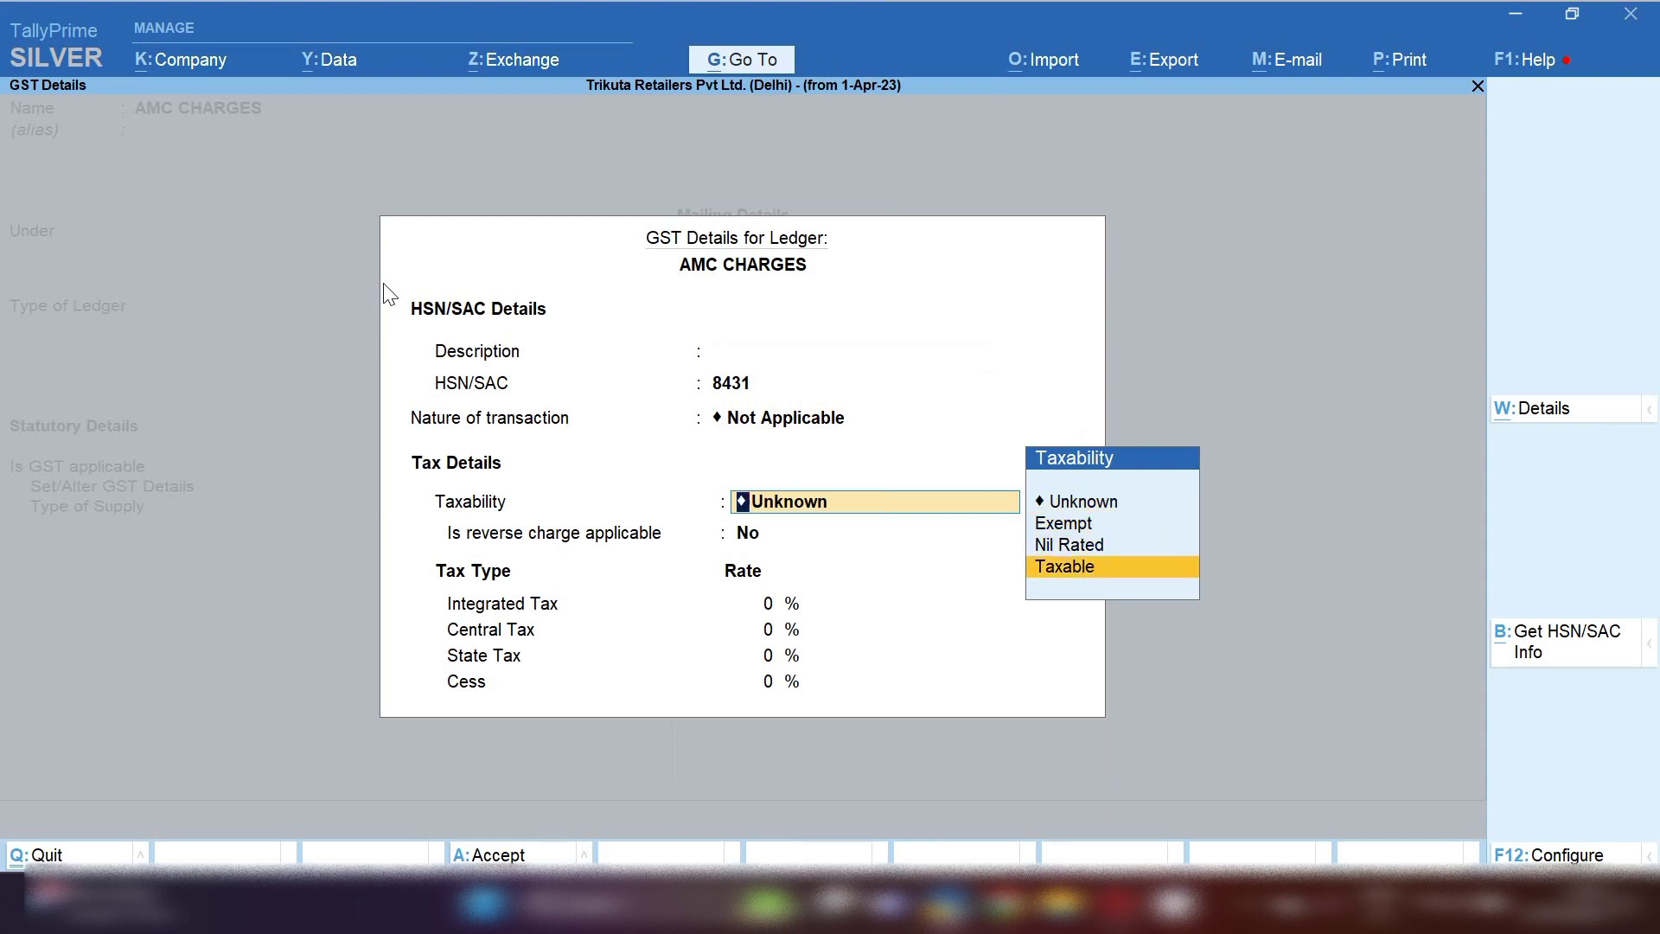
key(Return)
key(Return)
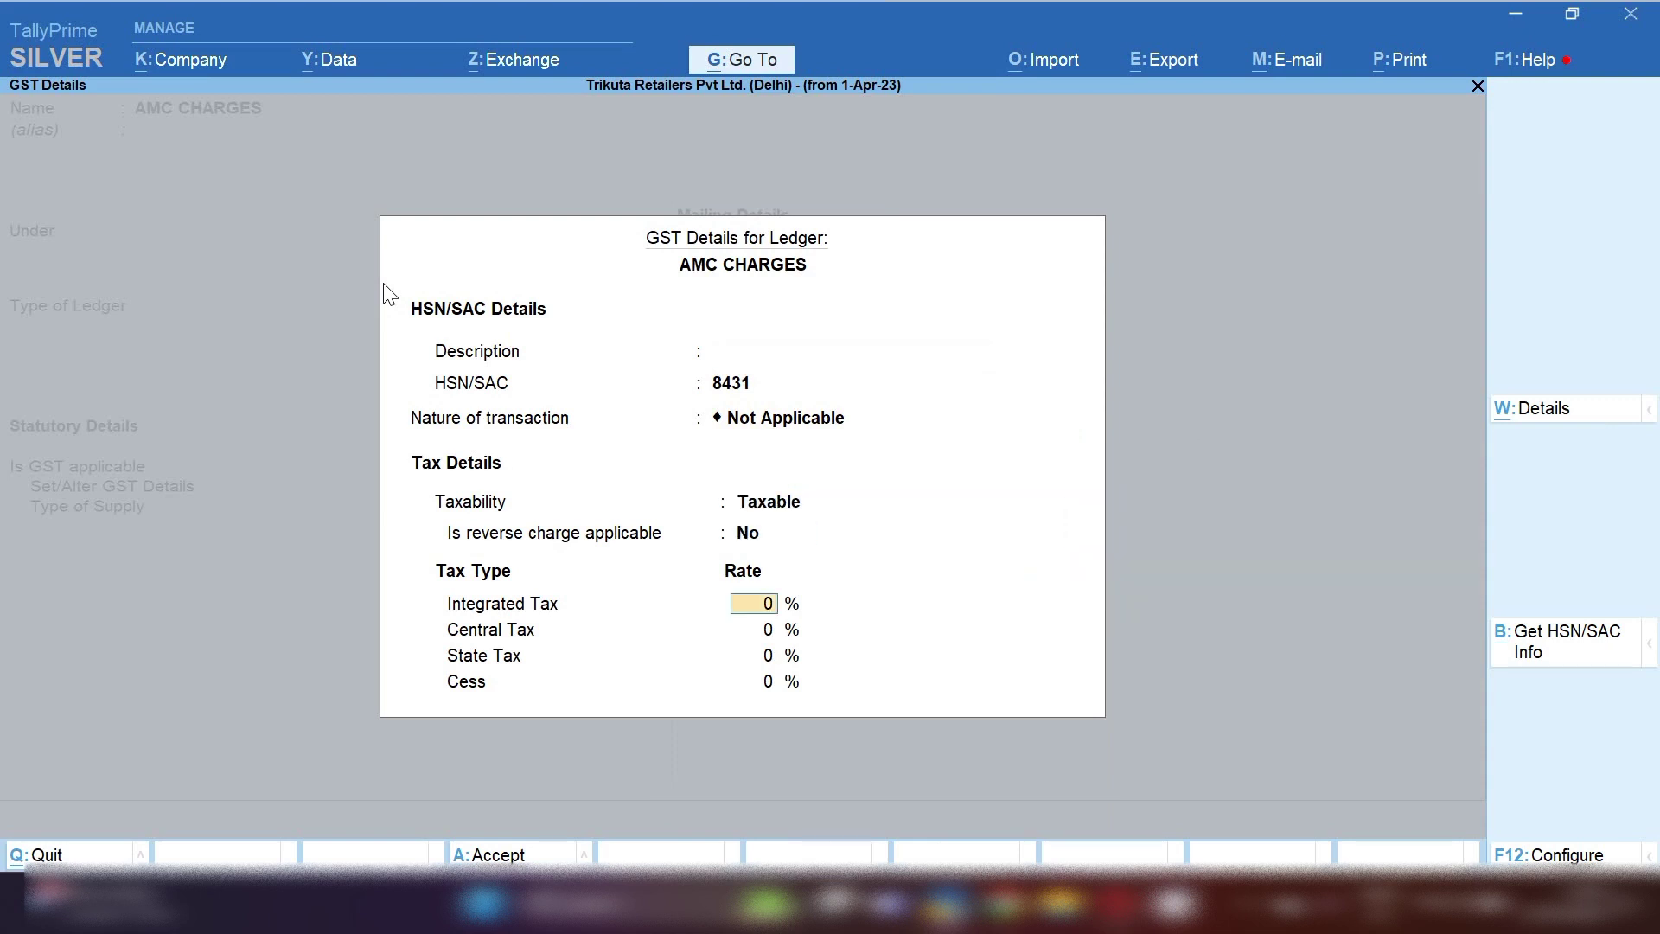
text(18)
key(Return)
key(Return)
key(Return)
key(Return)
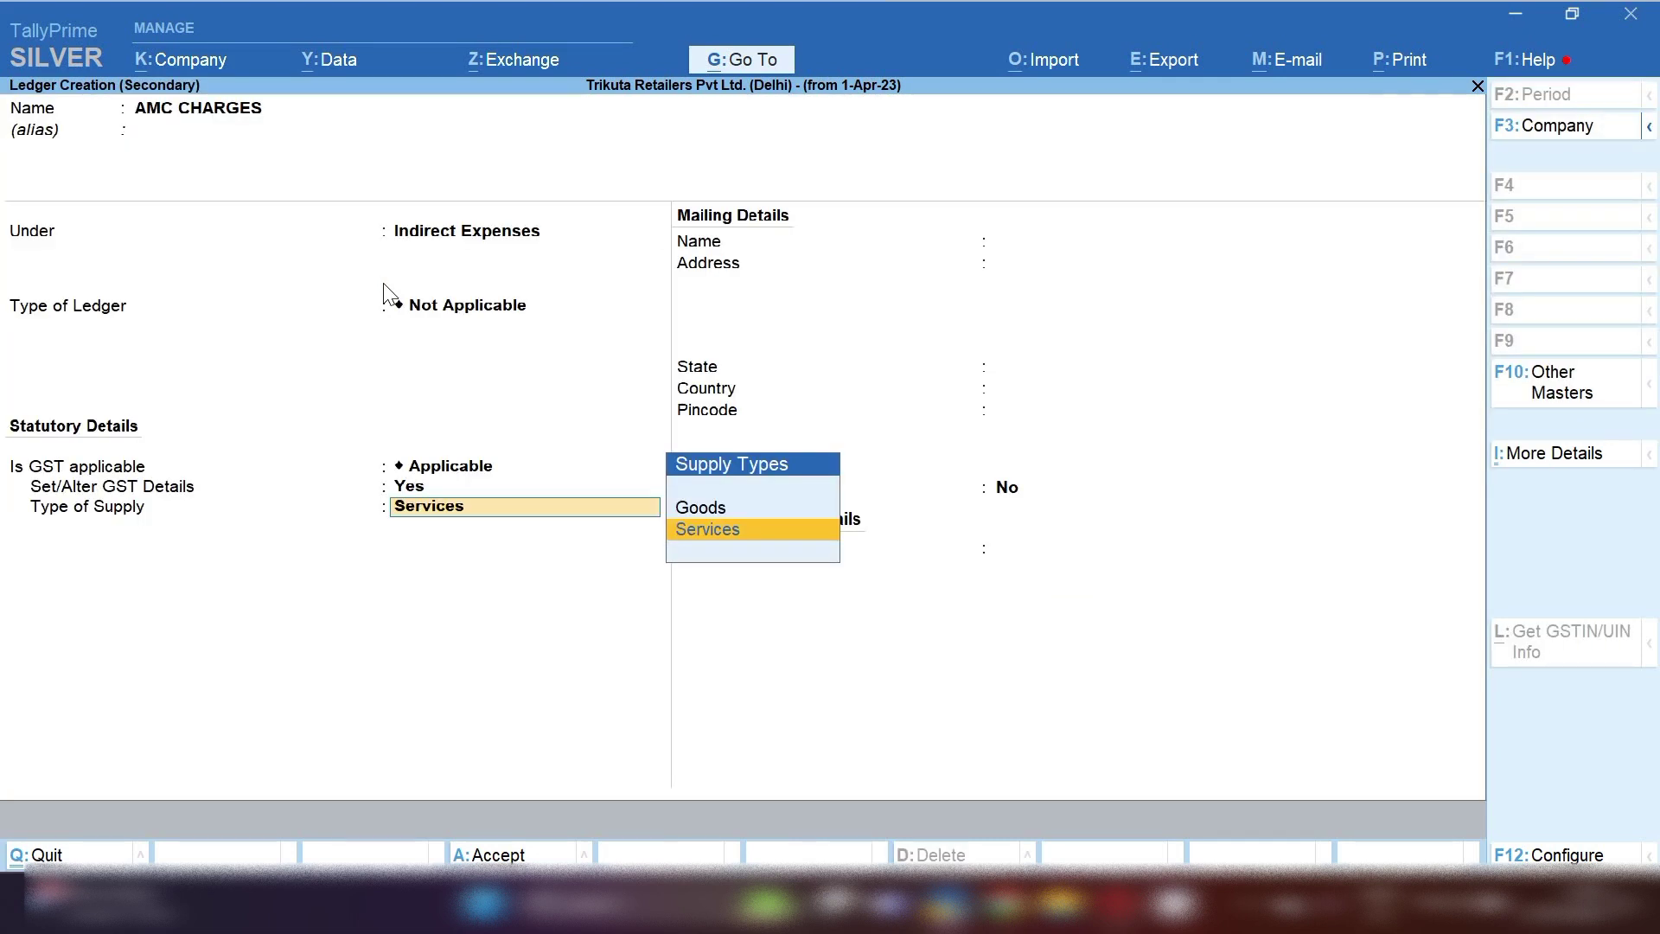
key(Return)
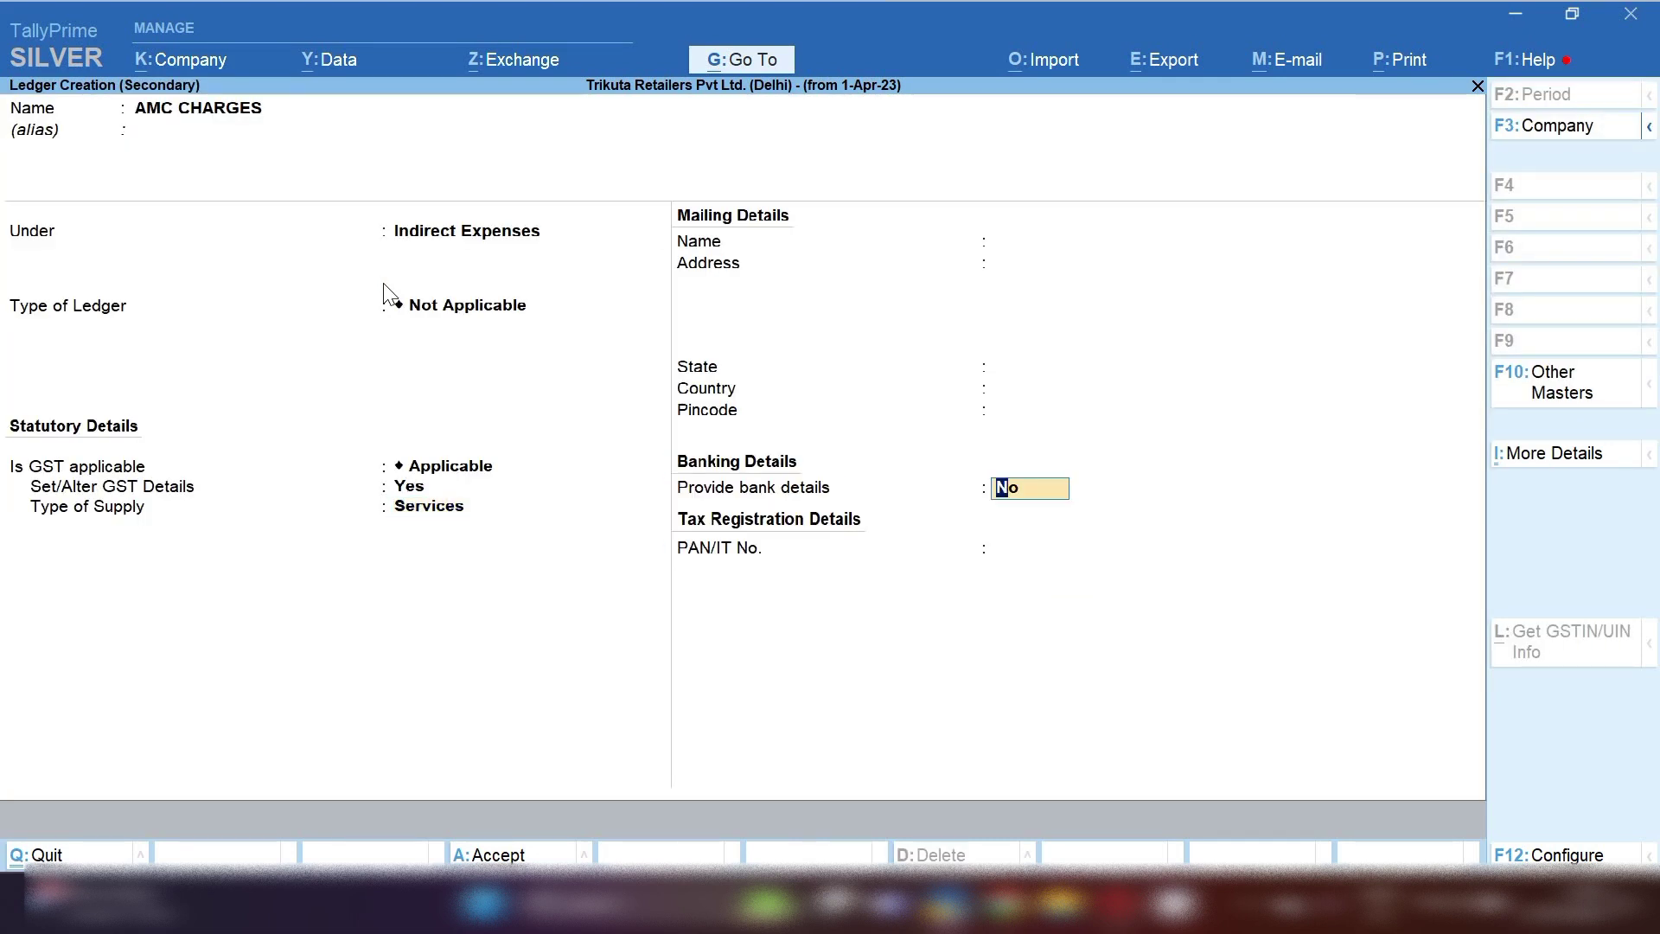
key(Return)
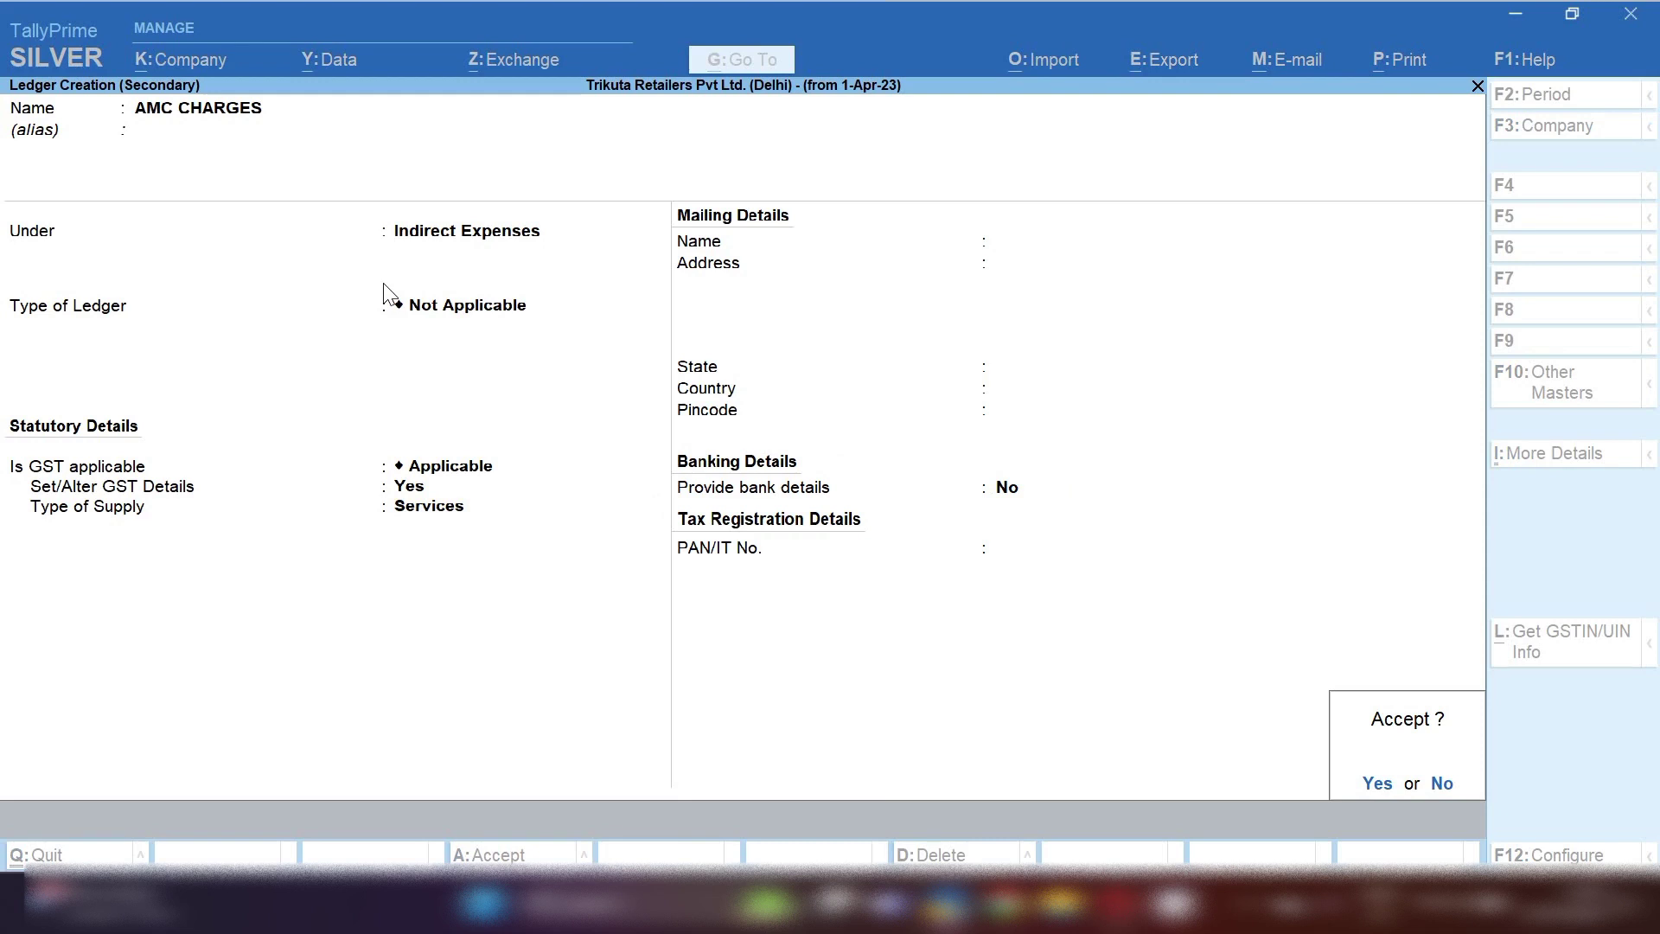
Save the AMC CHARGES ledger and enter 22,000 against it
key(Return)
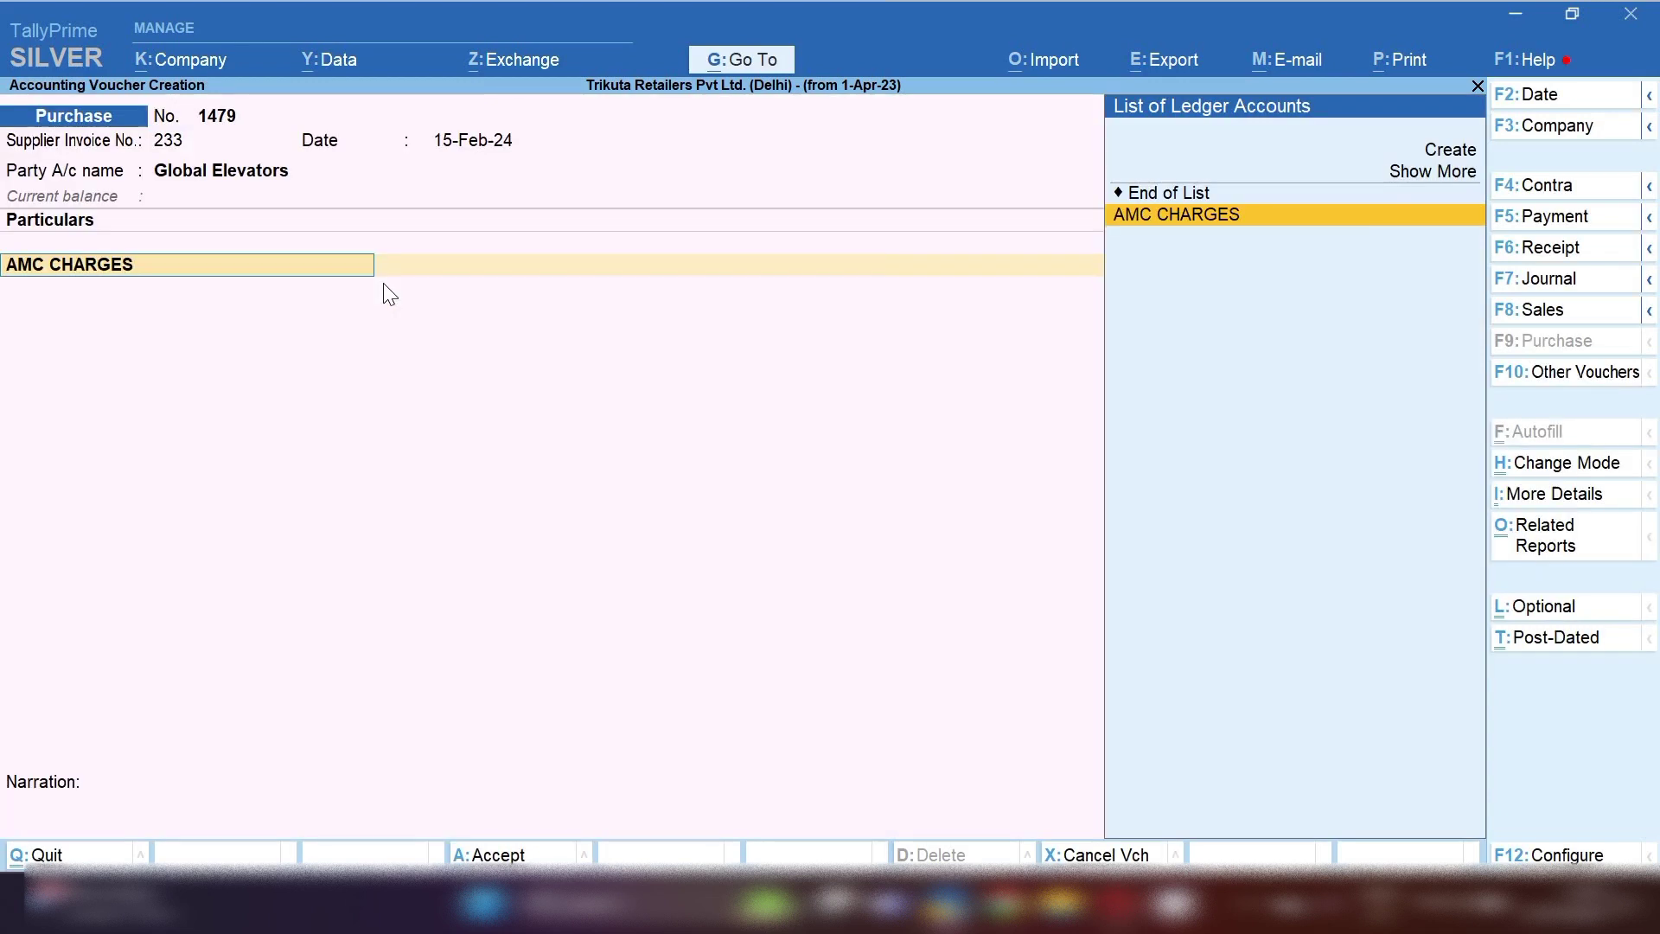
key(Return)
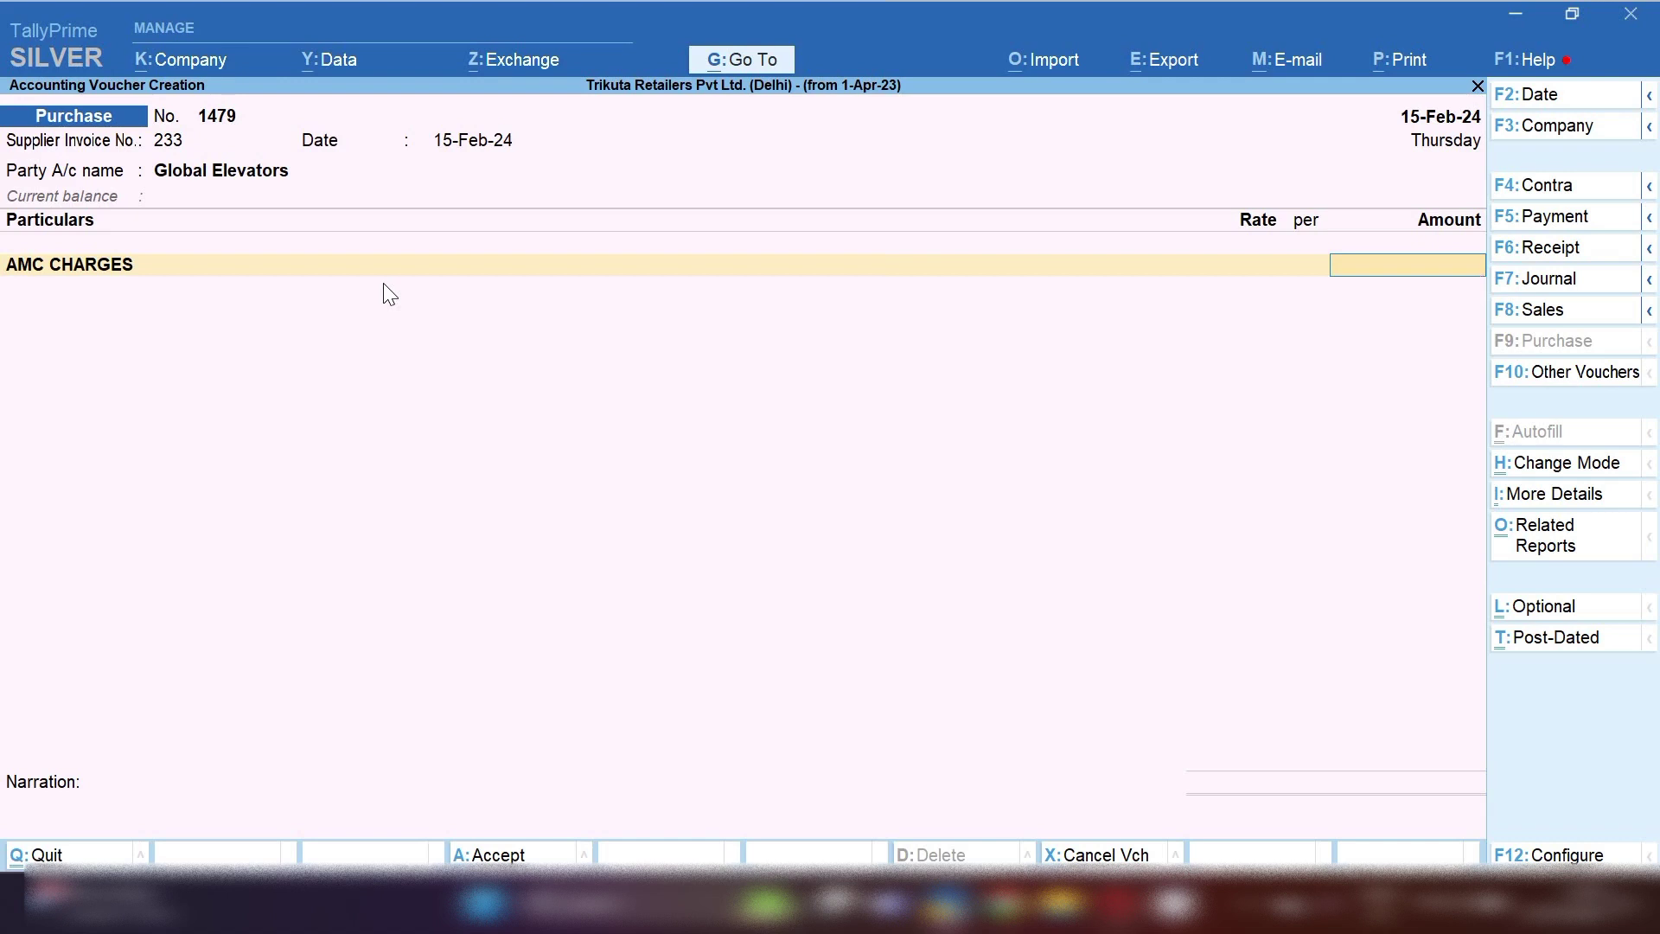
text(22000)
key(Return)
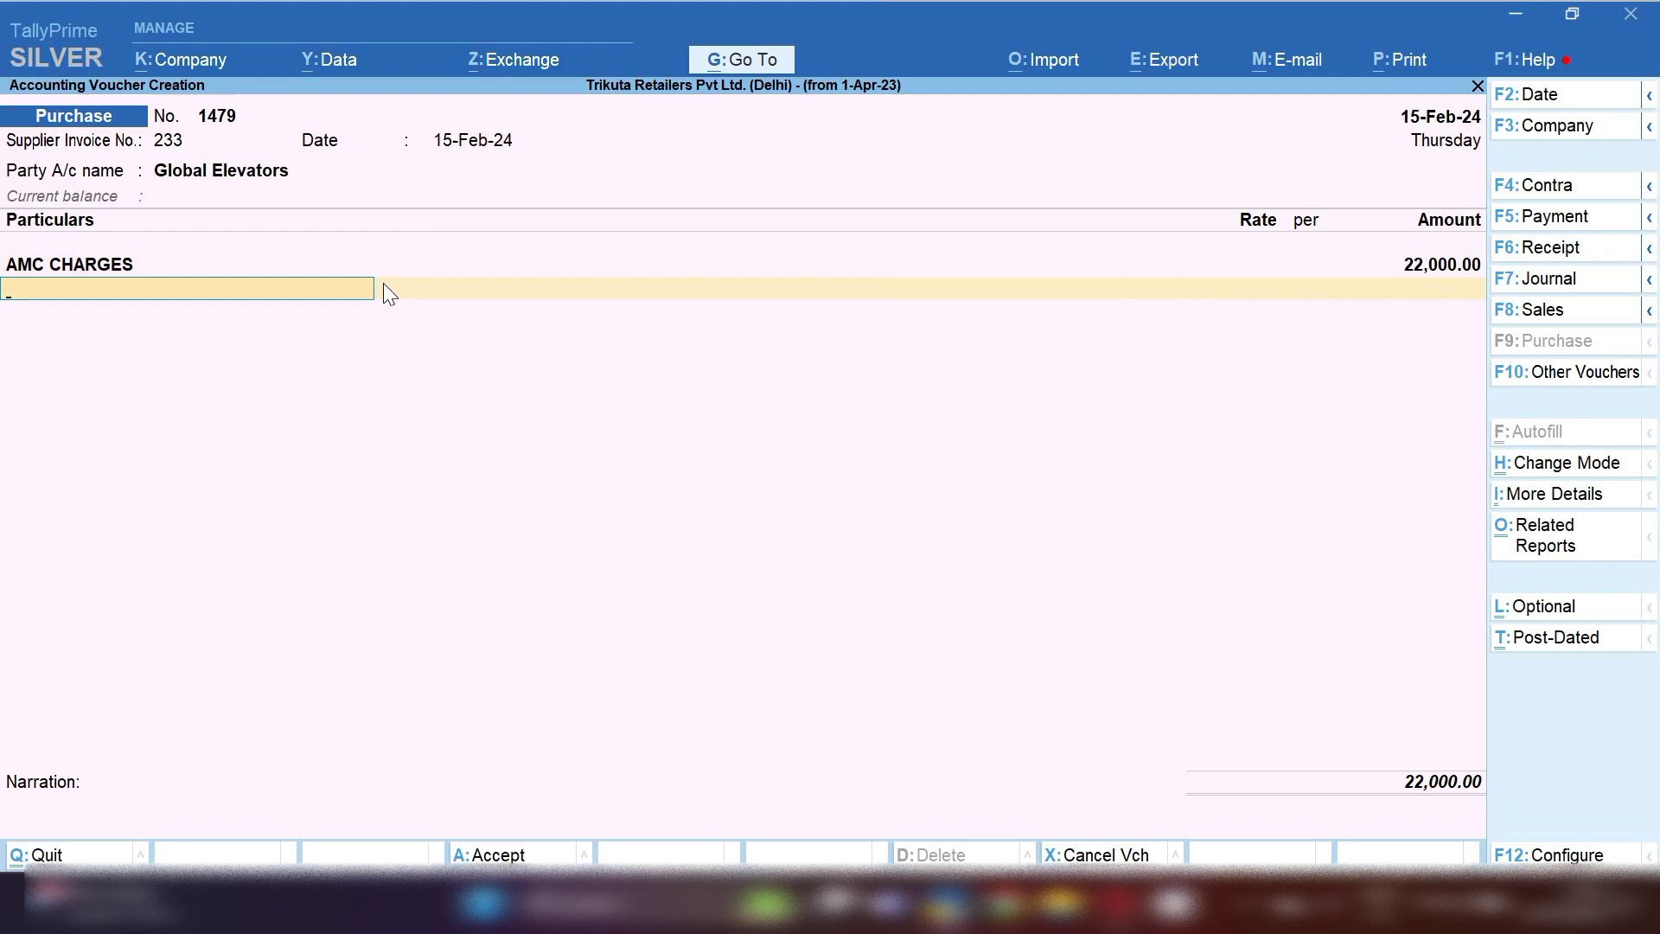
Add INPUT CGST@9% and INPUT SGST@9% rows at 1,980 each
text(9)
key(Down)
key(Down)
key(Down)
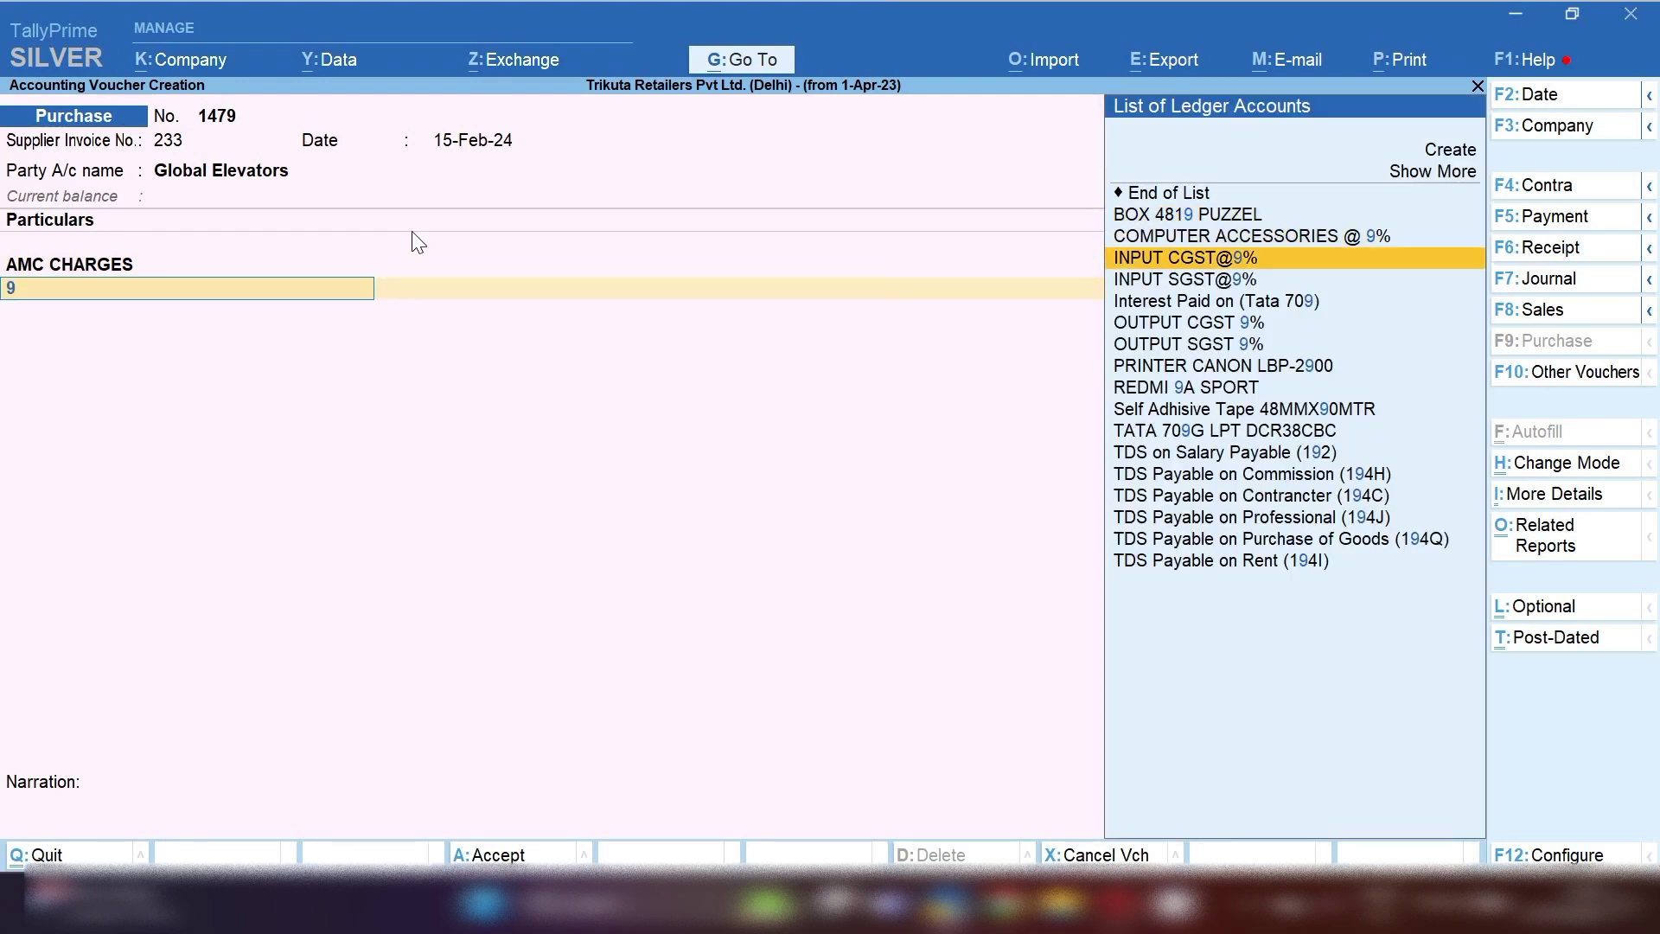
key(Return)
key(Return)
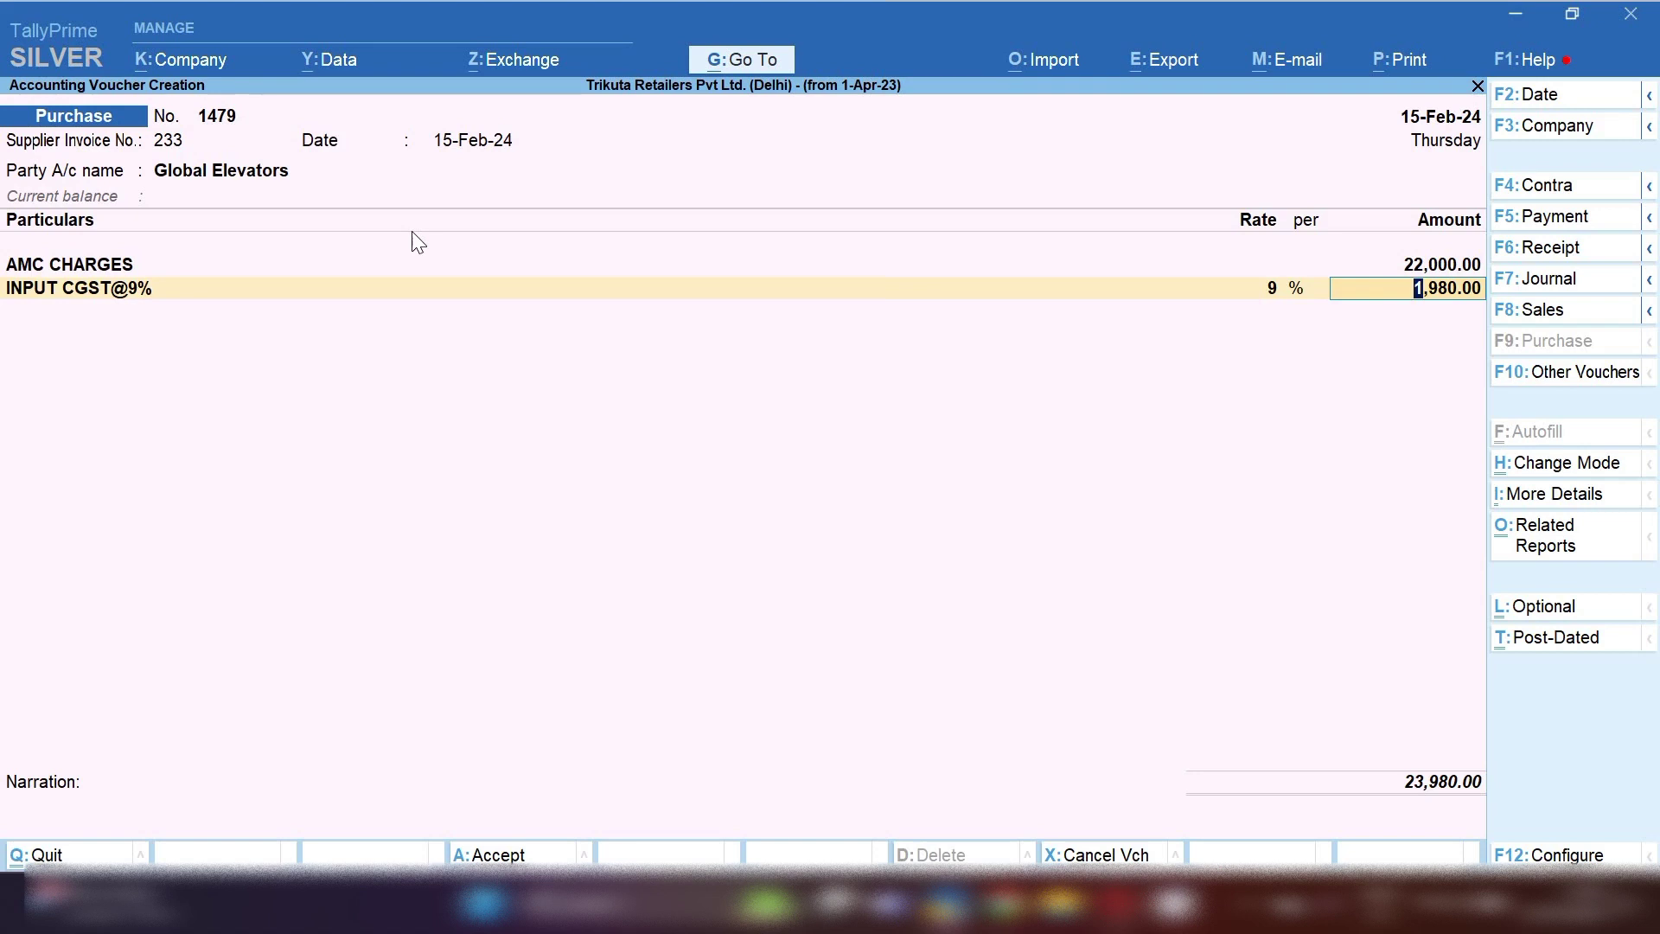
key(Return)
text(9)
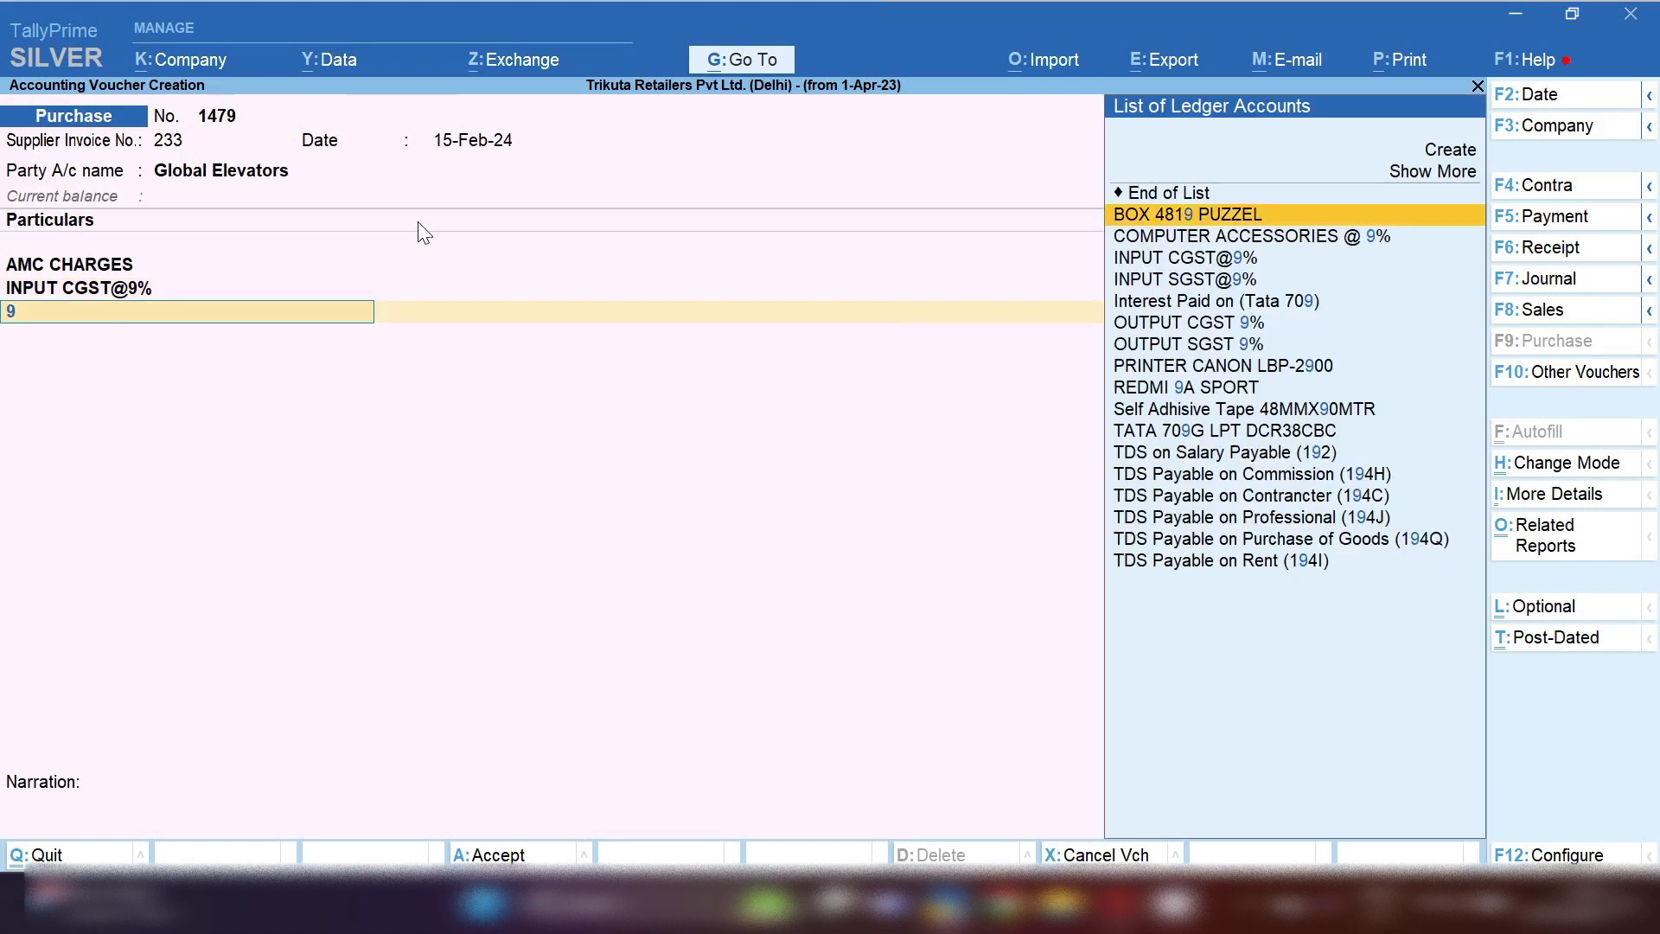
key(Down)
key(Down)
key(Down)
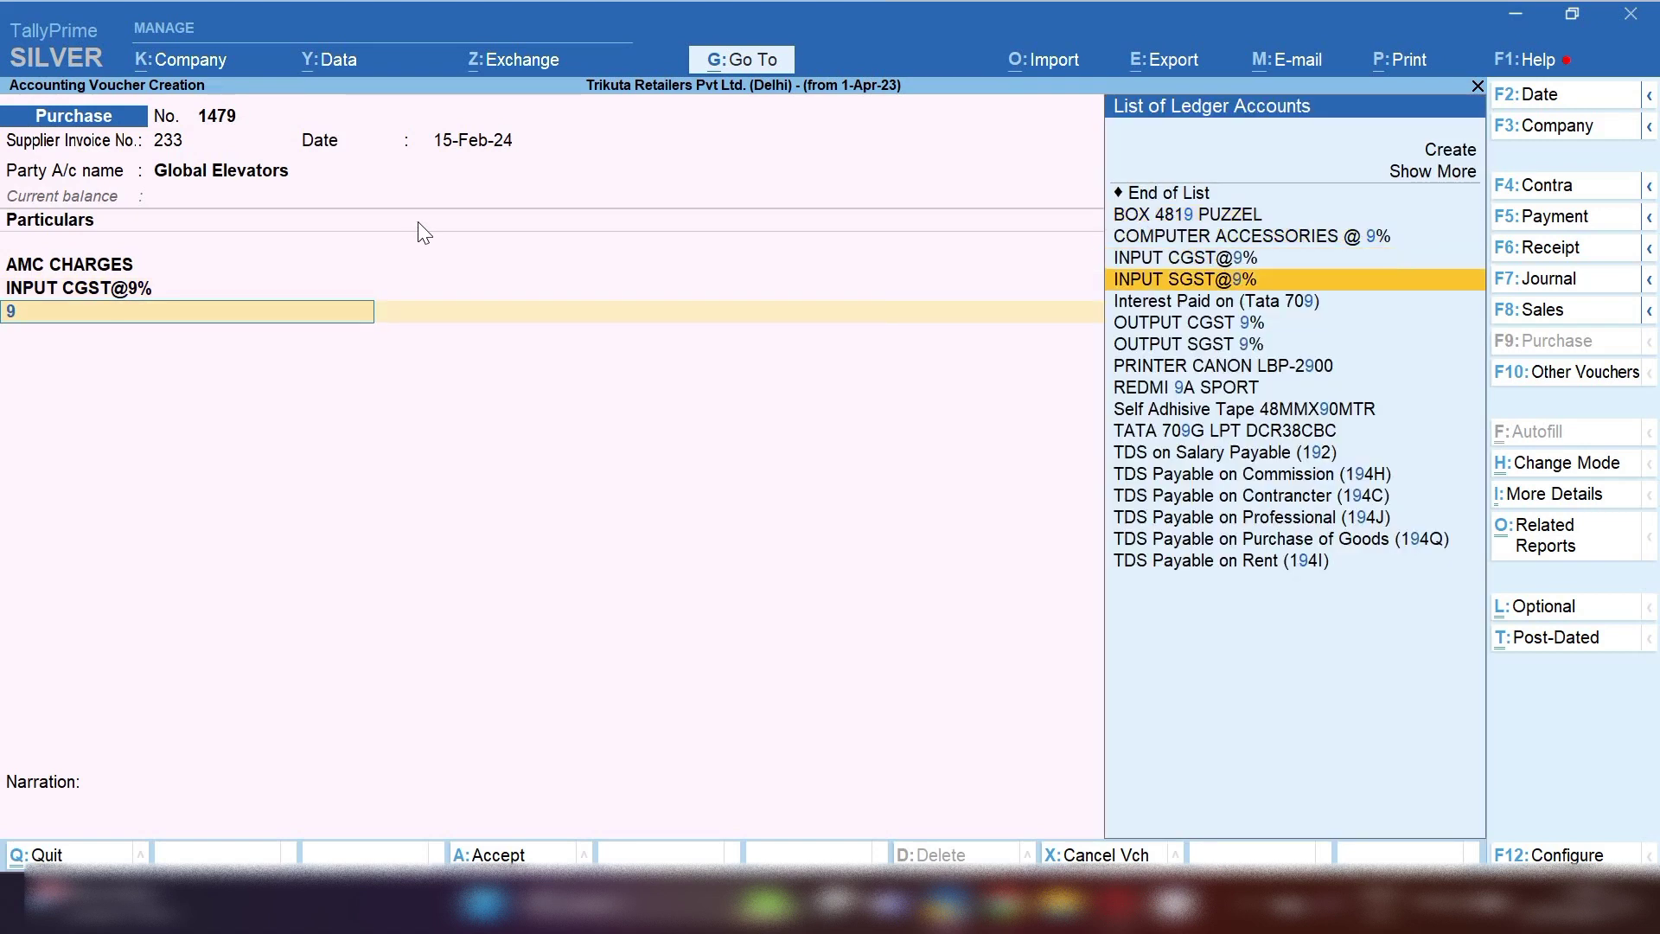
key(Return)
key(Return)
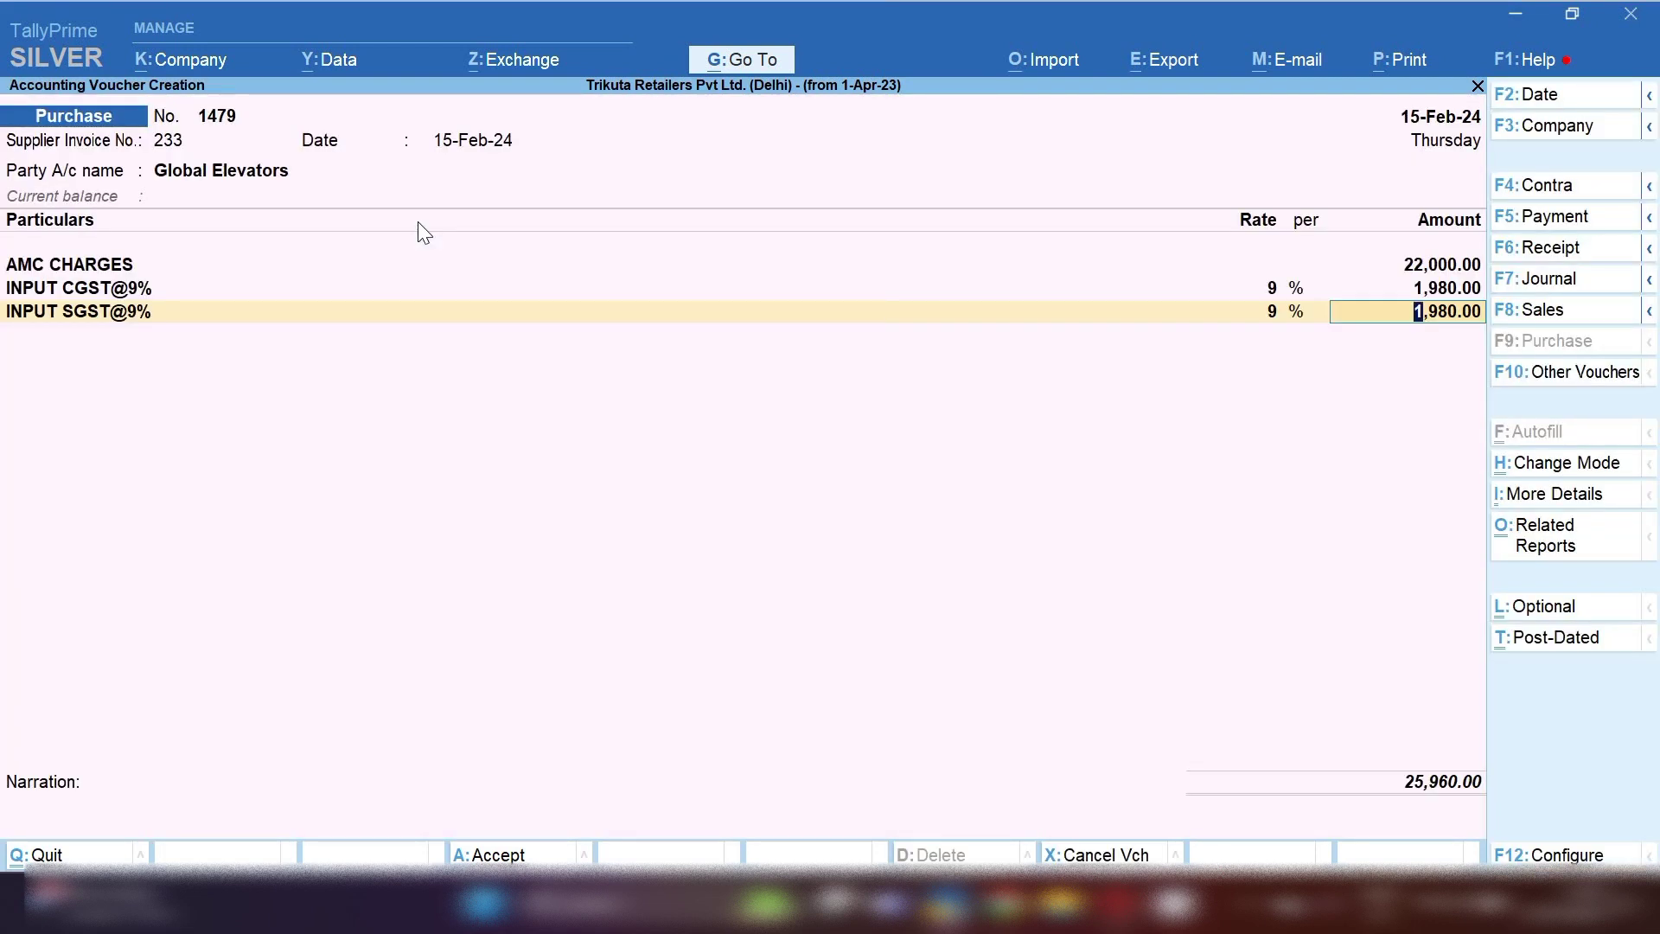
key(Return)
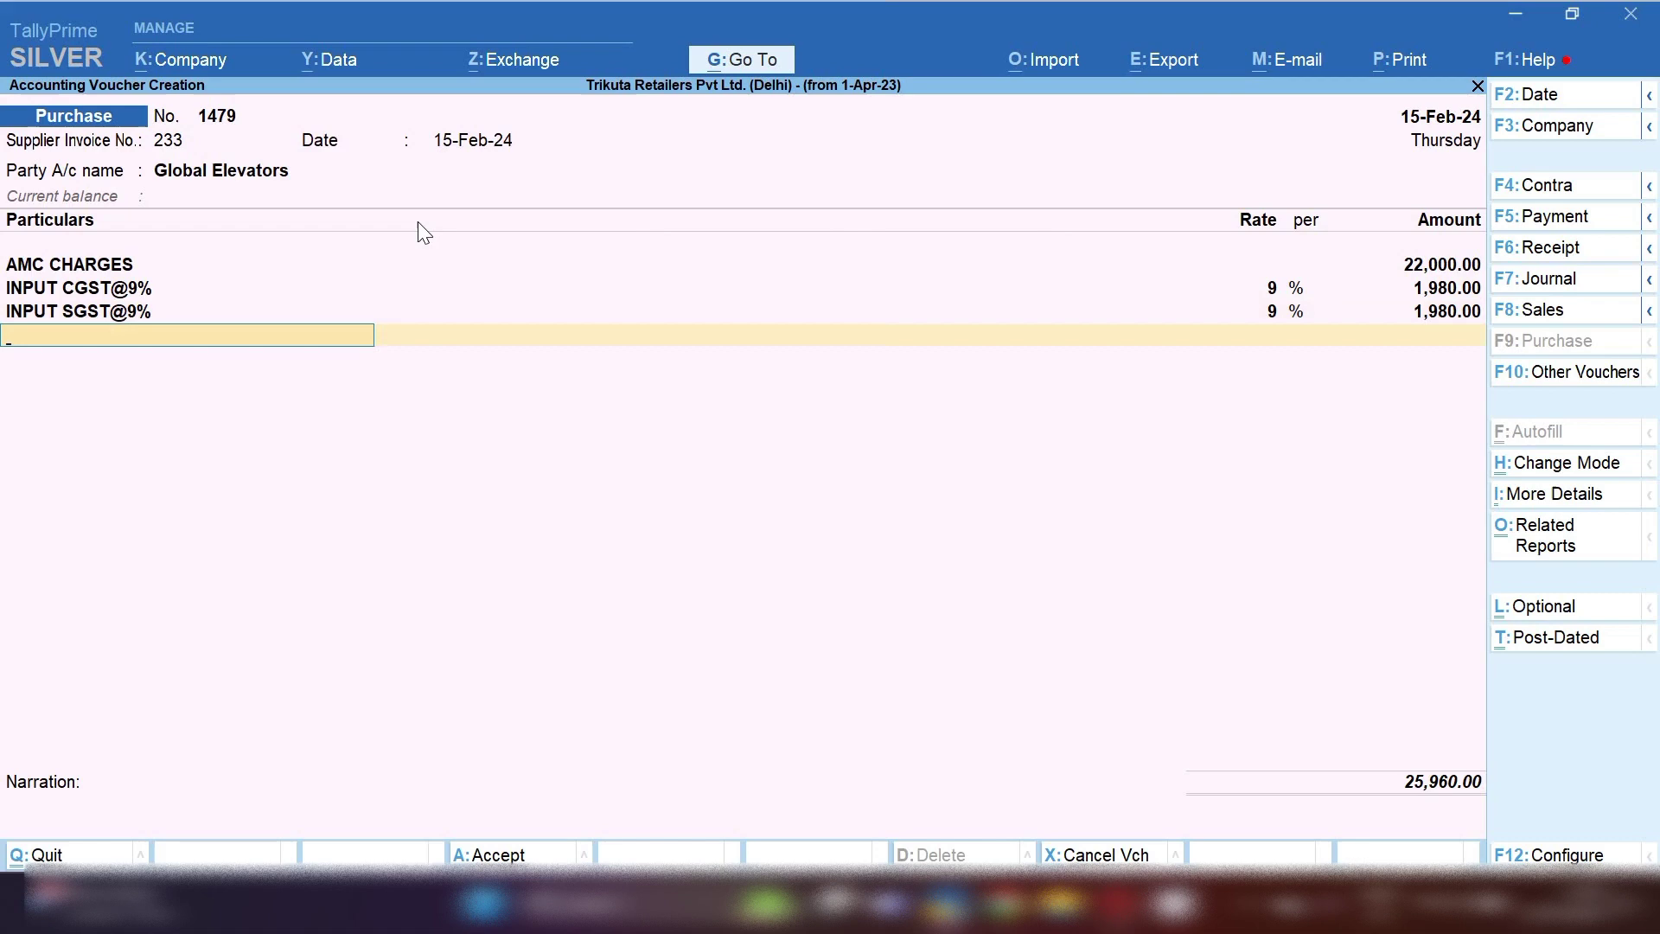
Record a new bill reference 233 and add the narration 233
key(Return)
key(Return)
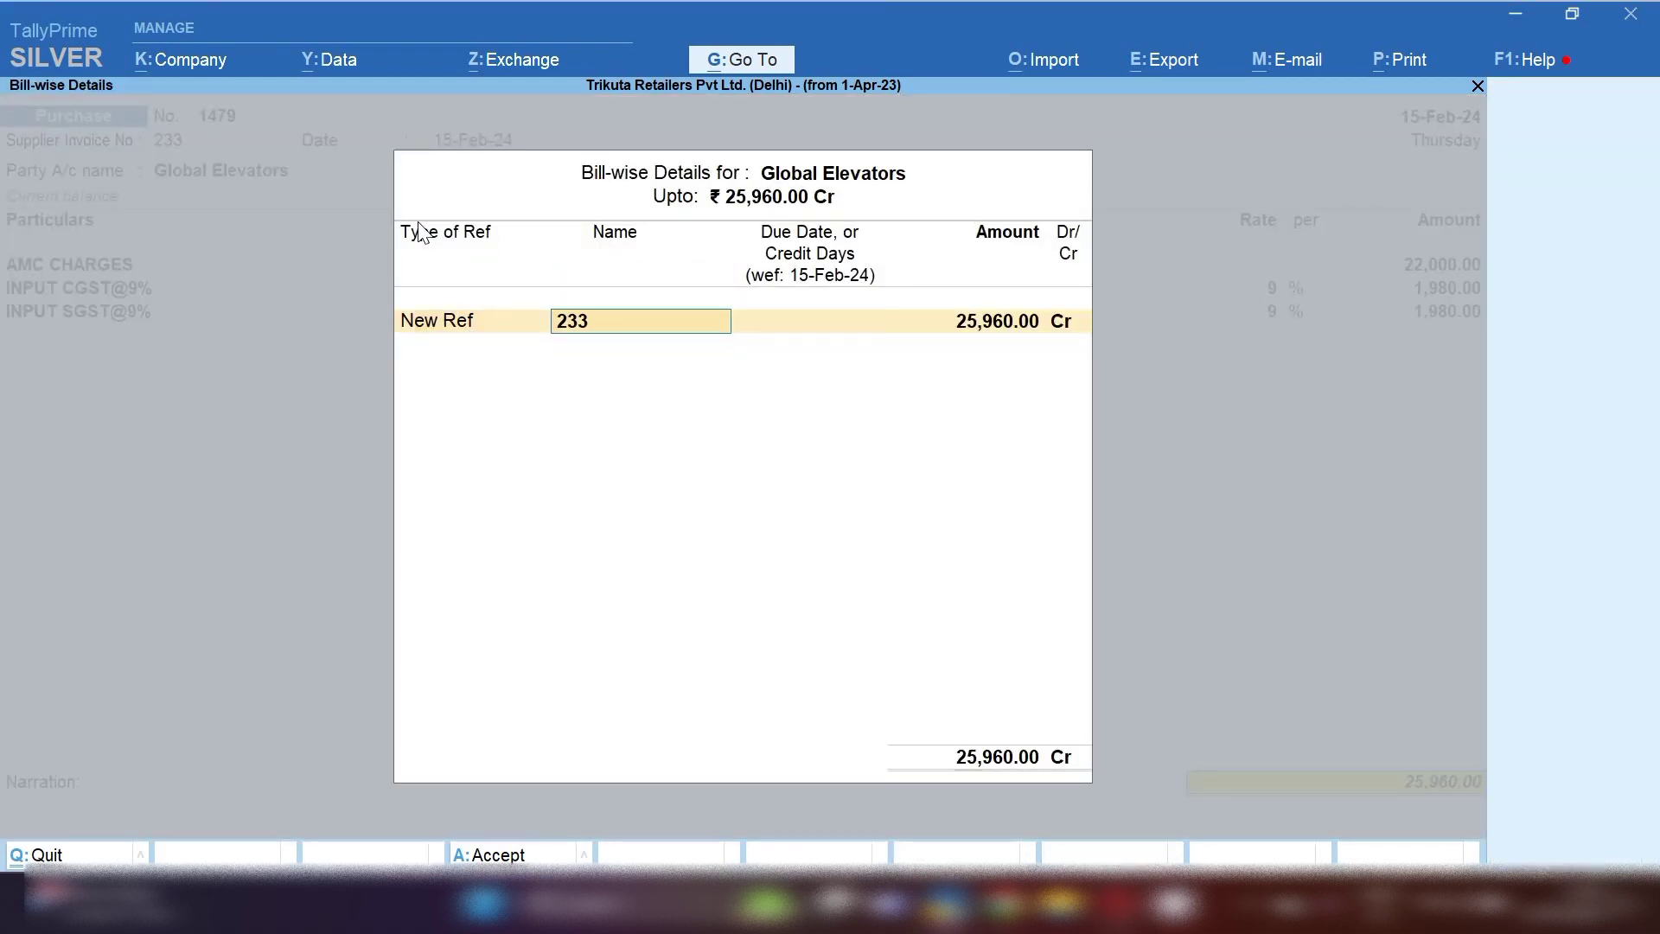
key(Return)
key(Return)
key(Return)
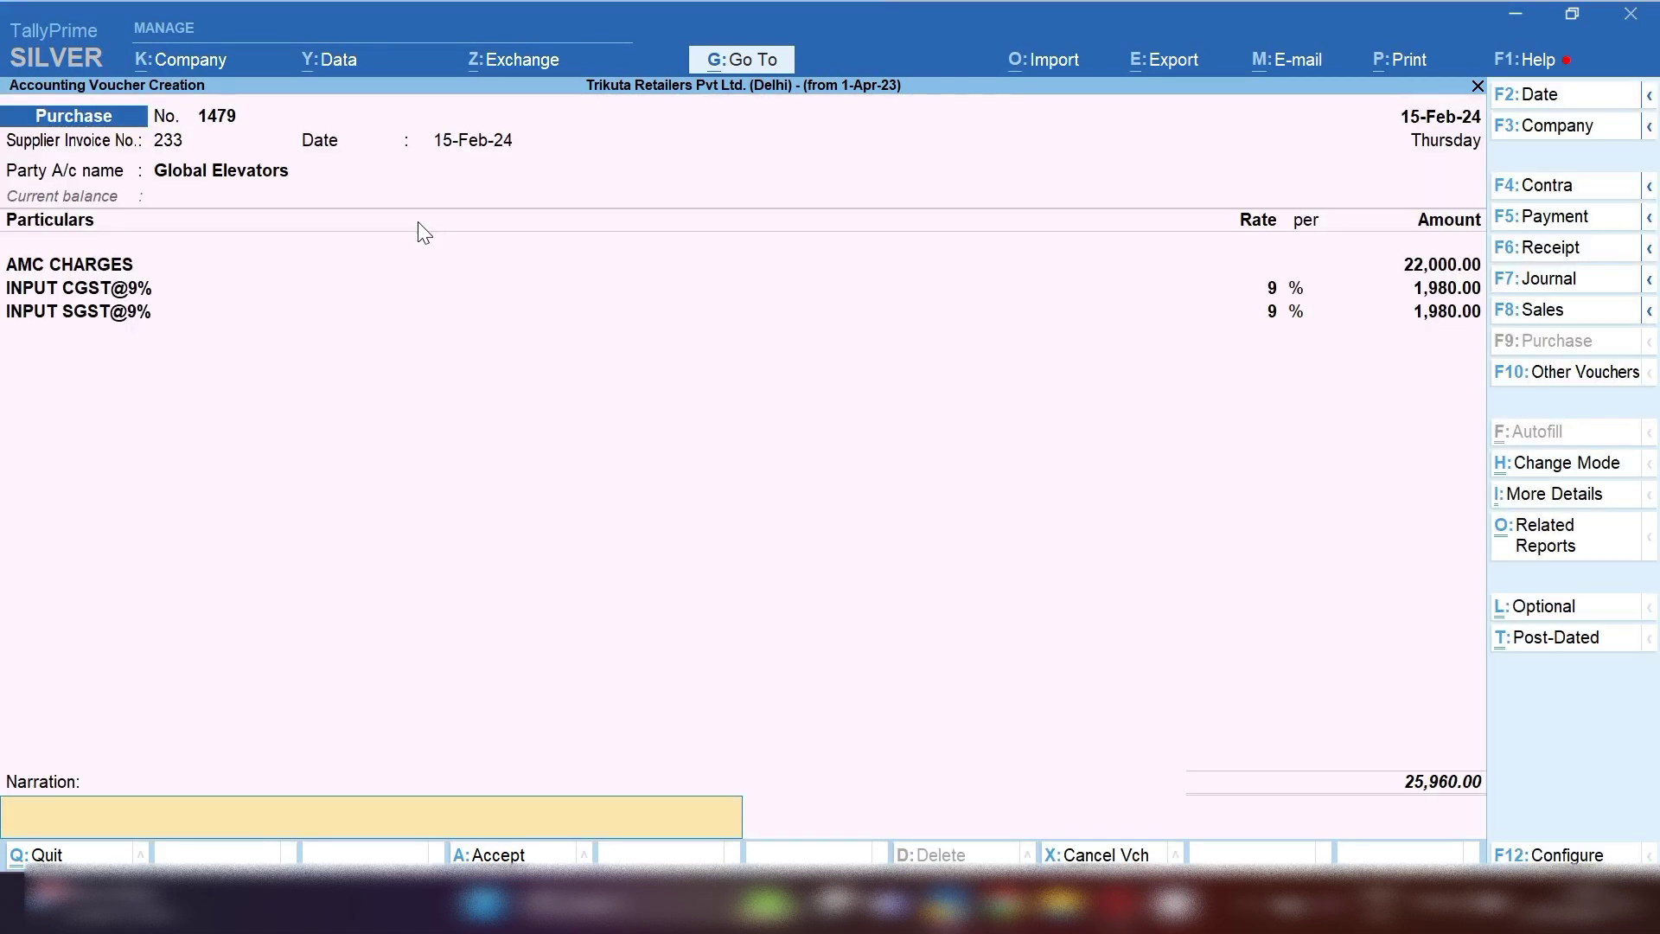
text(233)
key(Return)
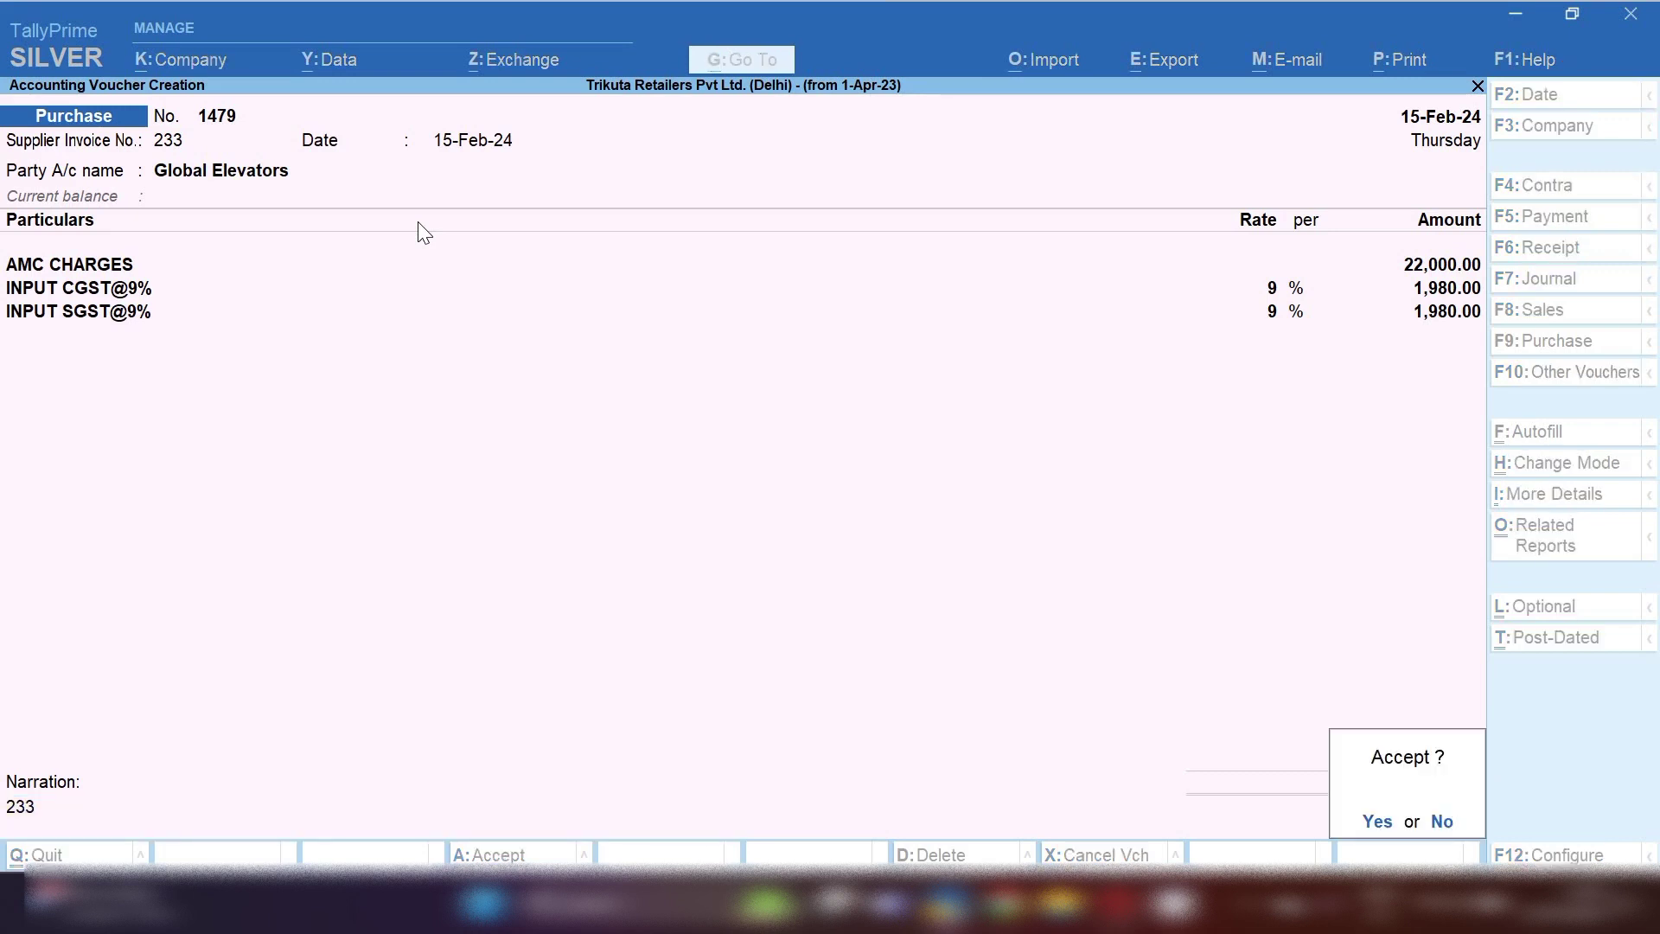